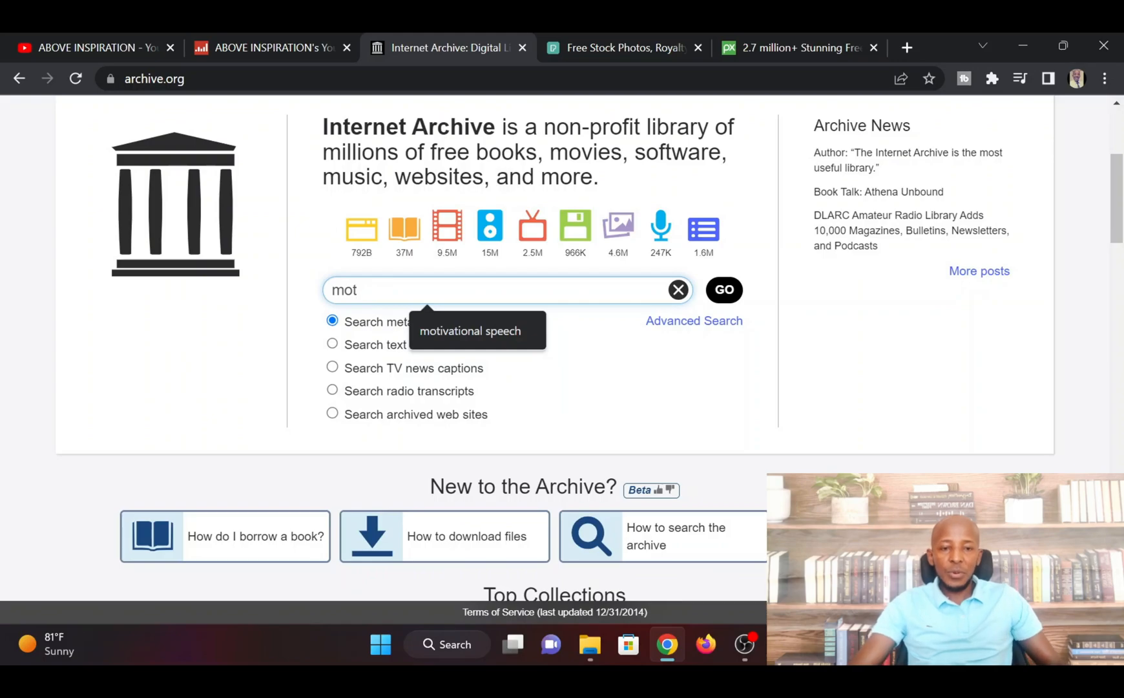
# Search the Internet Archive's metadata for "motivational speech" and filter the results to the audio media type
pyautogui.click(497, 334)
pyautogui.click(723, 292)
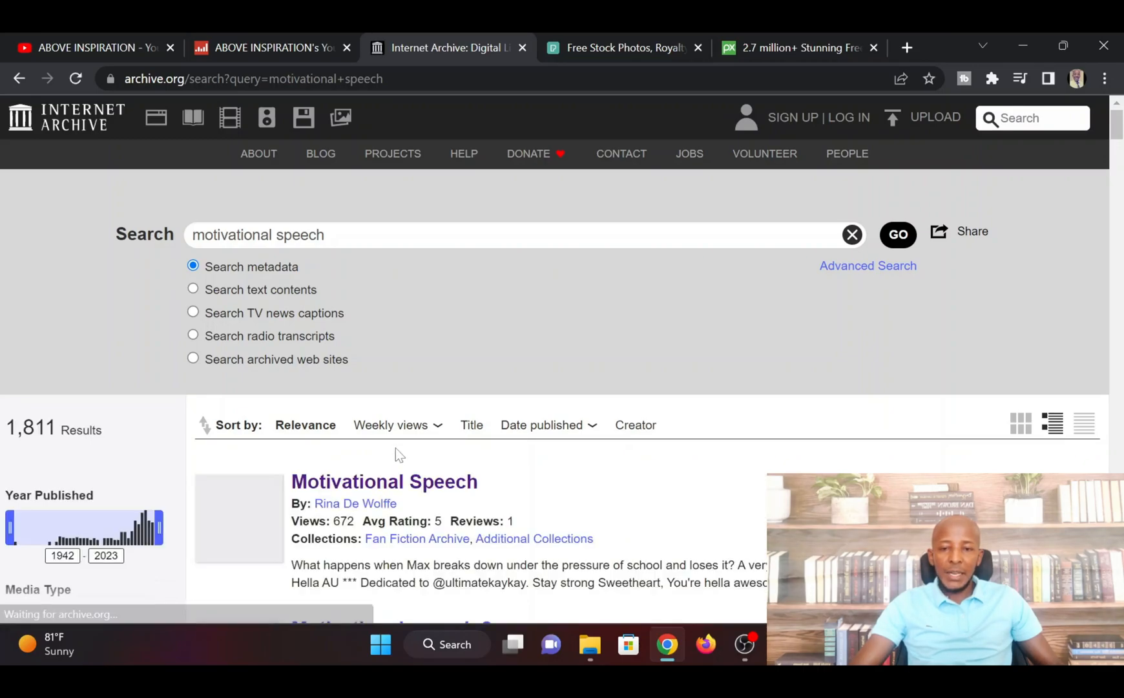
pyautogui.scroll(-3, 503, 455)
pyautogui.scroll(-3, 501, 440)
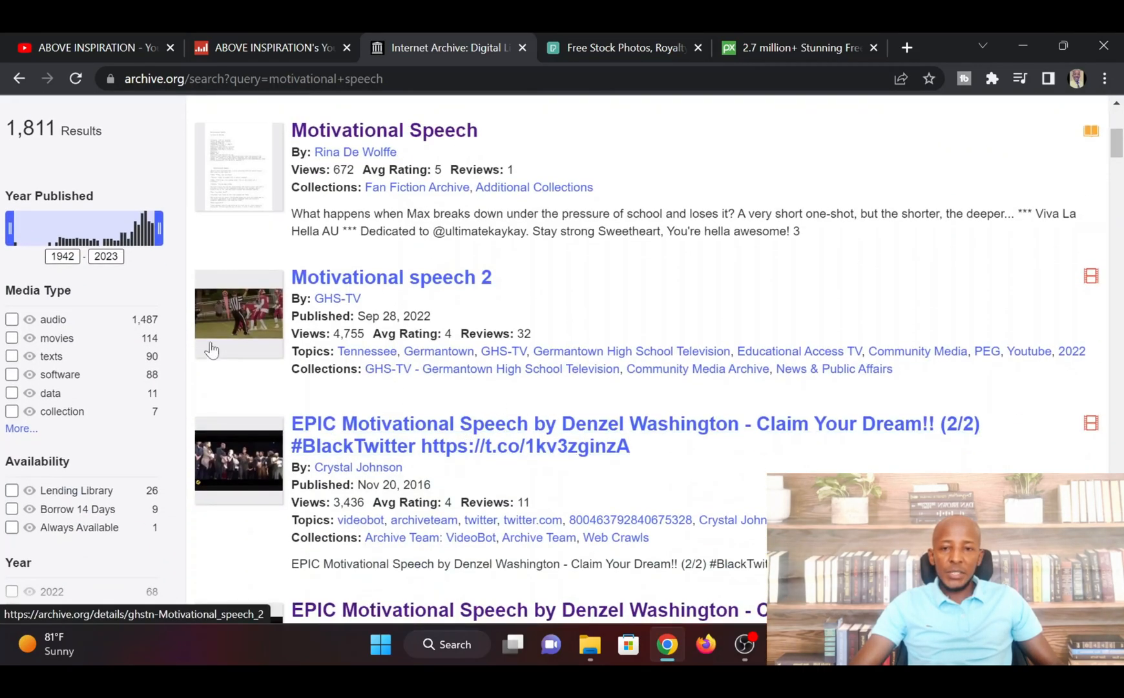
pyautogui.scroll(2, 255, 381)
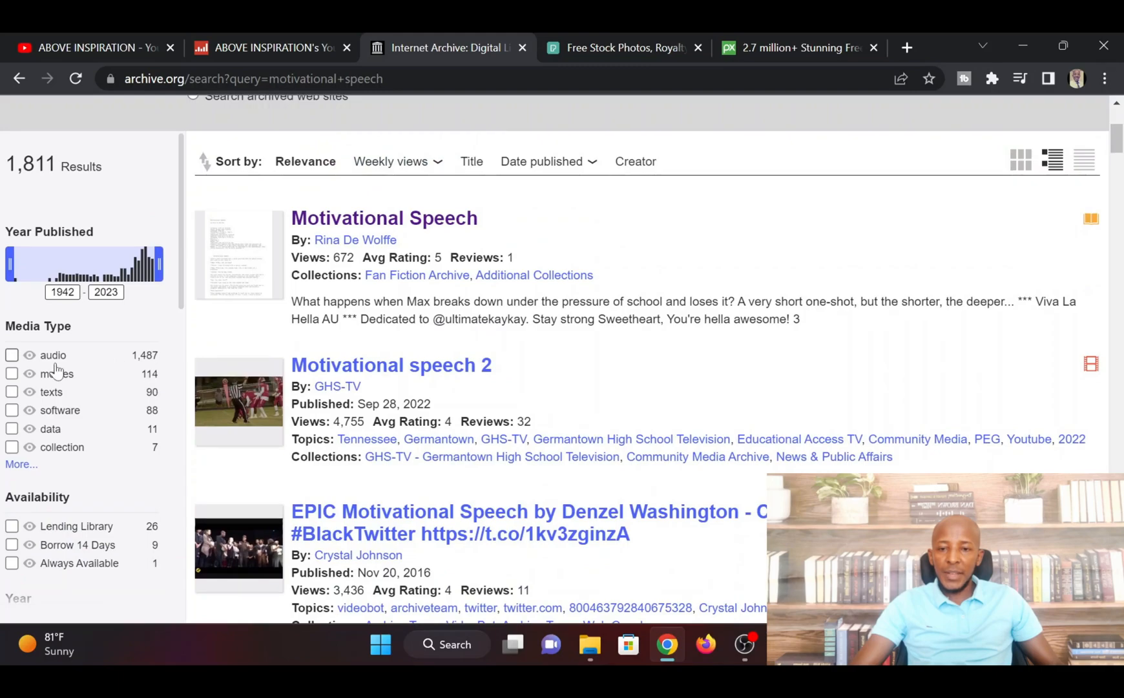
pyautogui.click(13, 355)
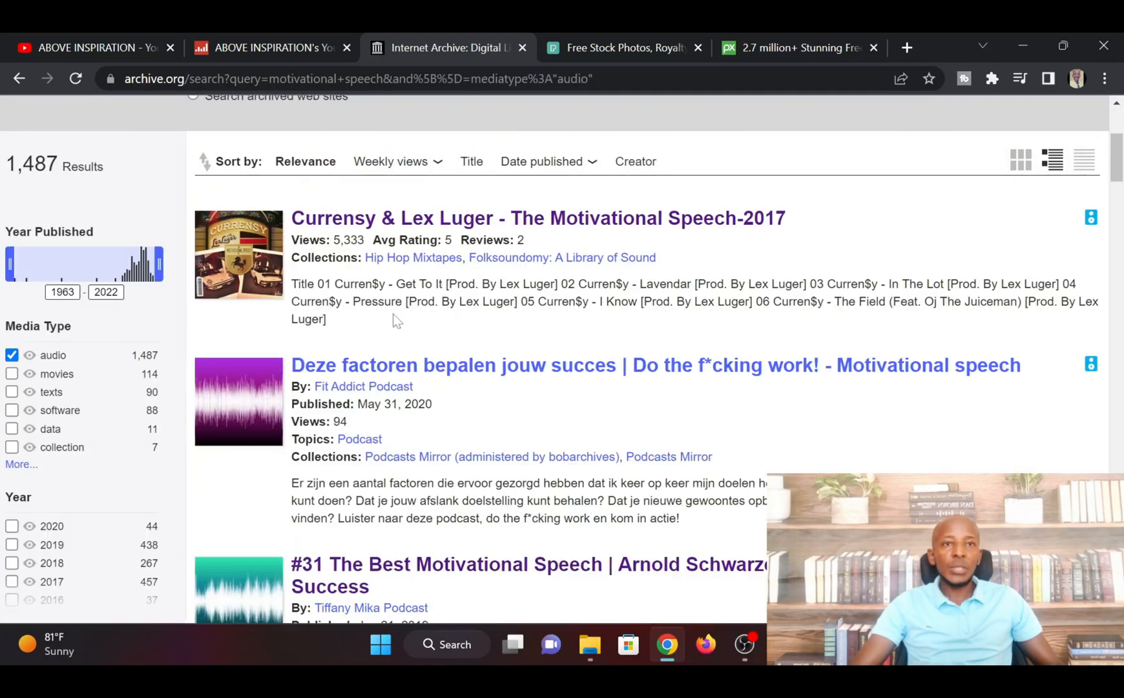
pyautogui.scroll(4, 479, 360)
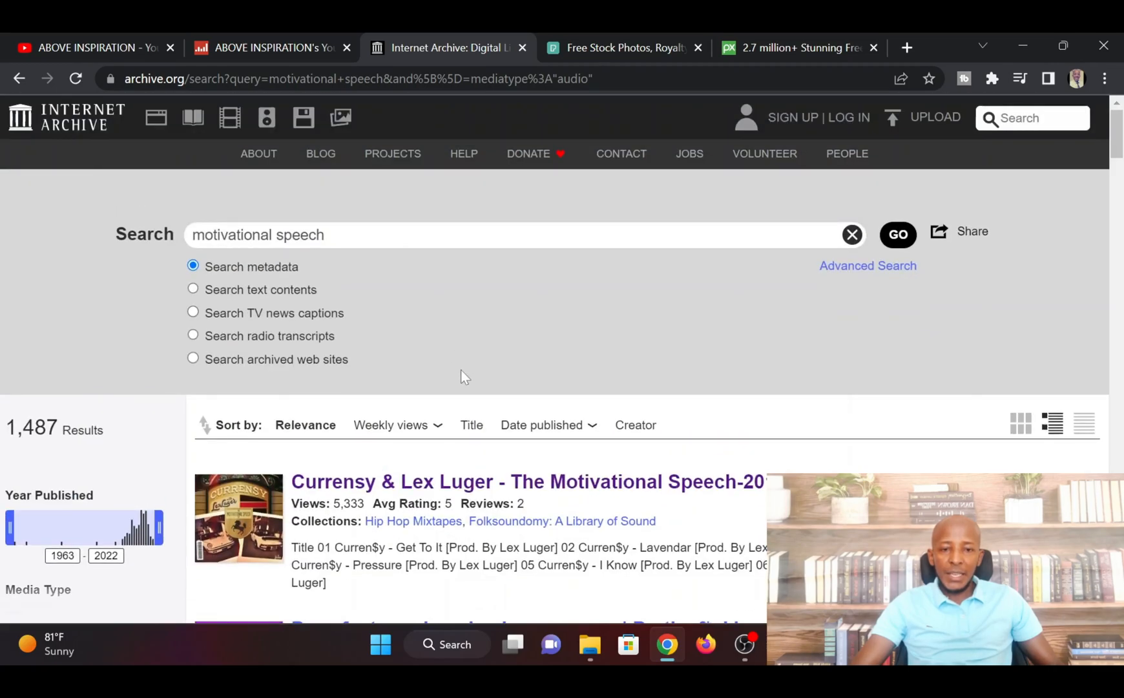
# Open the "I Have a Dream, Martin Luther King Jr." recording and list its downloadable VBR MP3 files
pyautogui.scroll(-3, 451, 379)
pyautogui.click(399, 251)
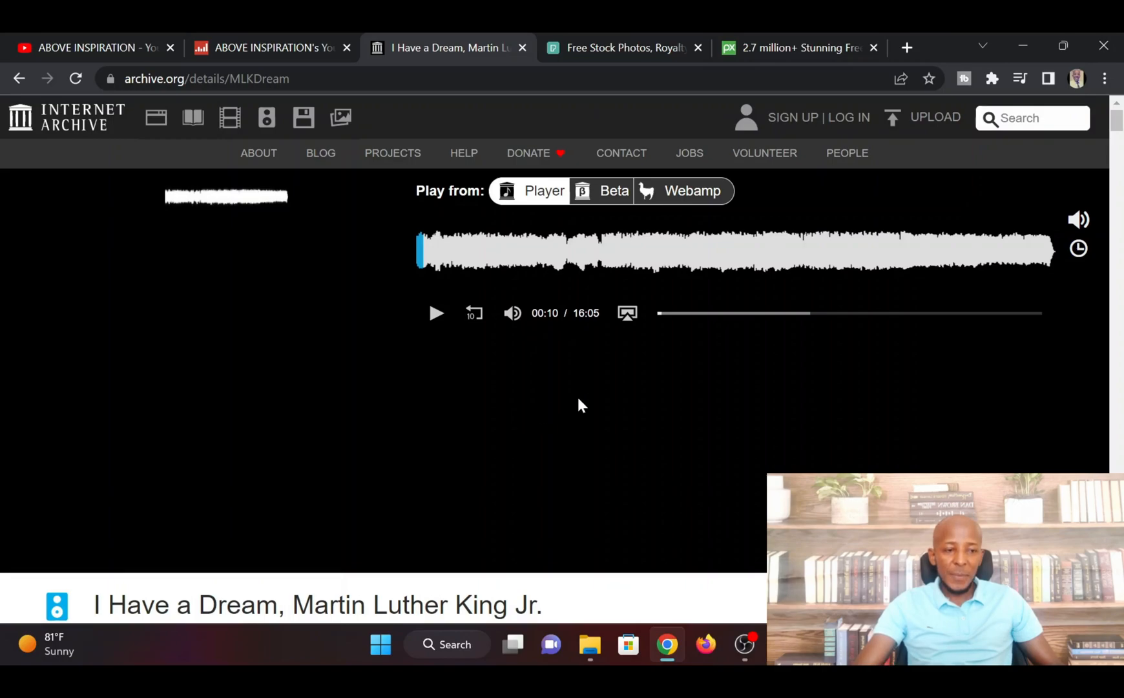
pyautogui.scroll(-7, 675, 374)
pyautogui.scroll(-4, 677, 372)
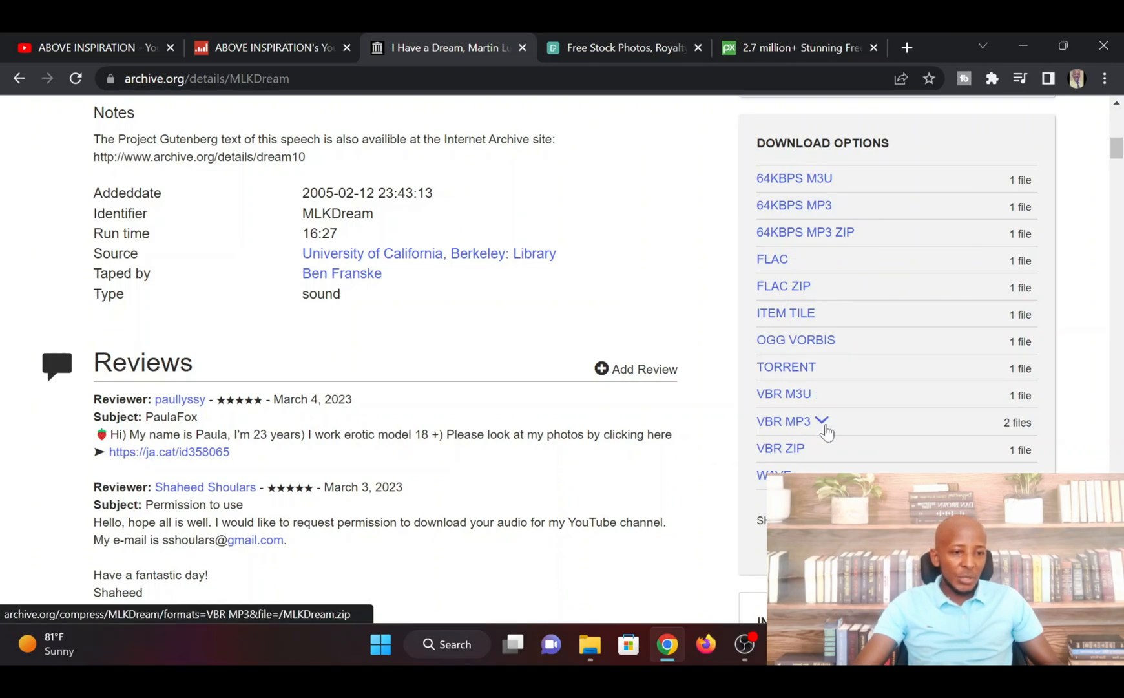
pyautogui.click(823, 421)
pyautogui.scroll(2, 730, 355)
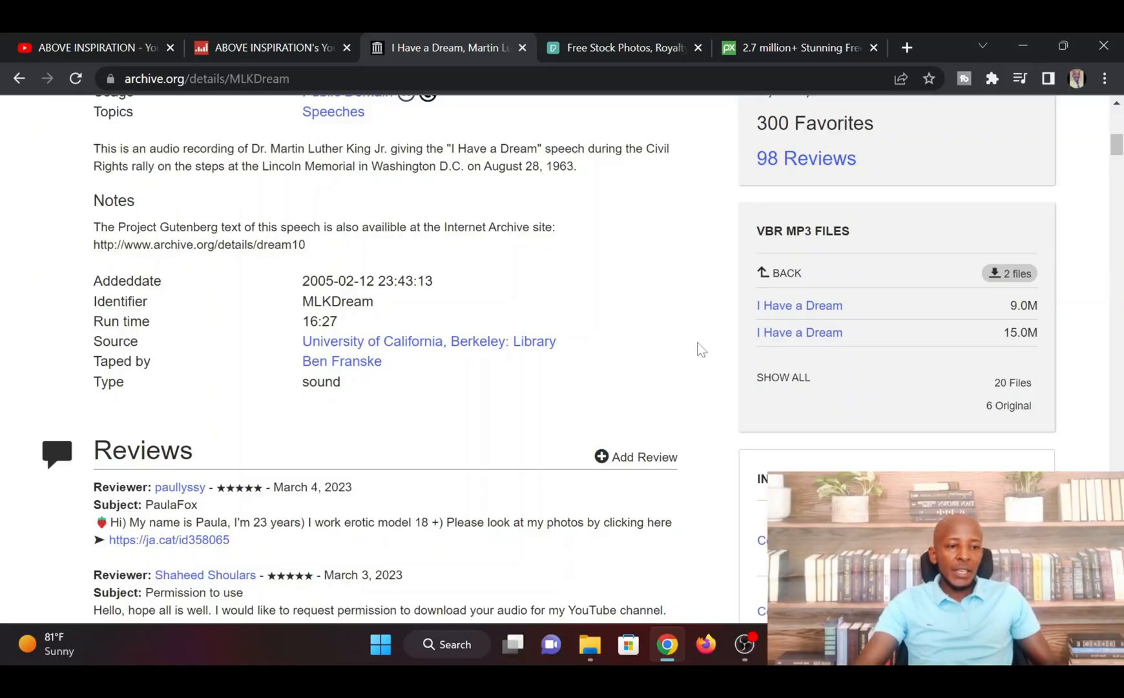
pyautogui.moveTo(824, 331)
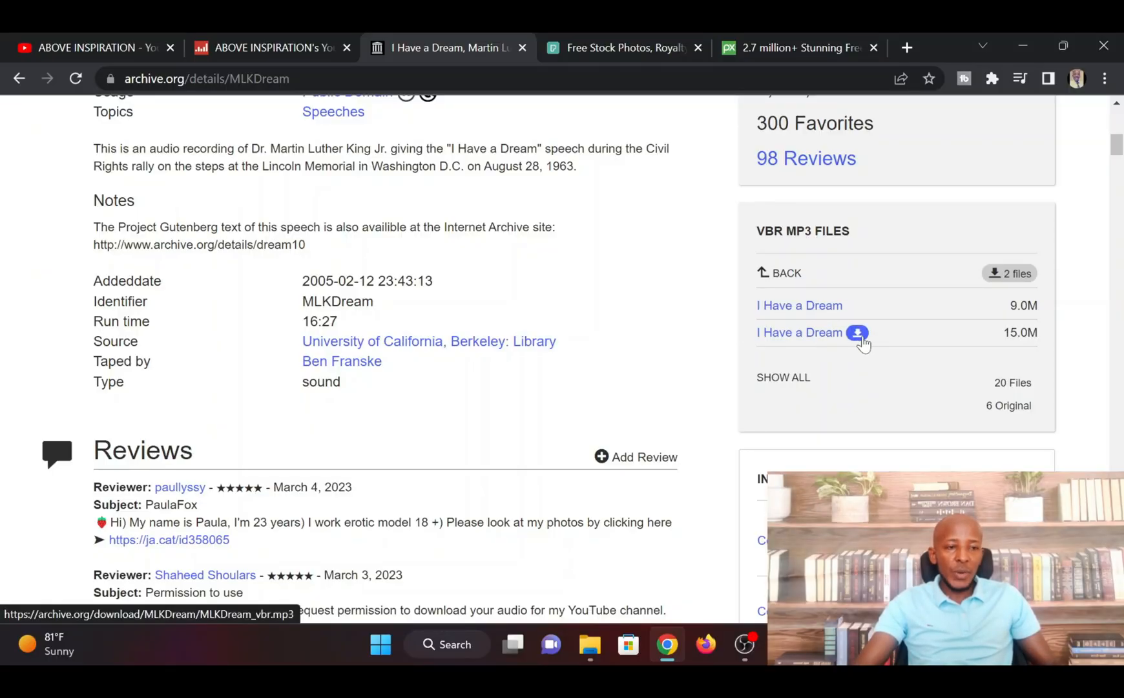
# Check the MLKDream_vbr audio file in the Resources folder, then return to the recording's archive page
pyautogui.moveTo(590, 644)
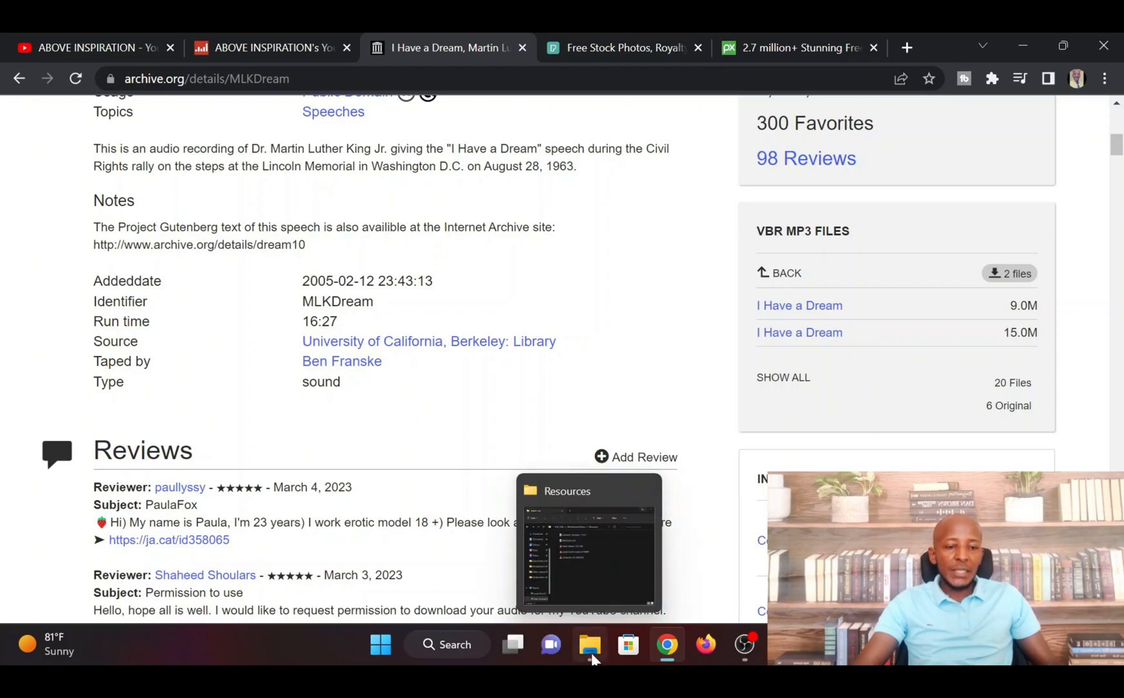
pyautogui.click(606, 588)
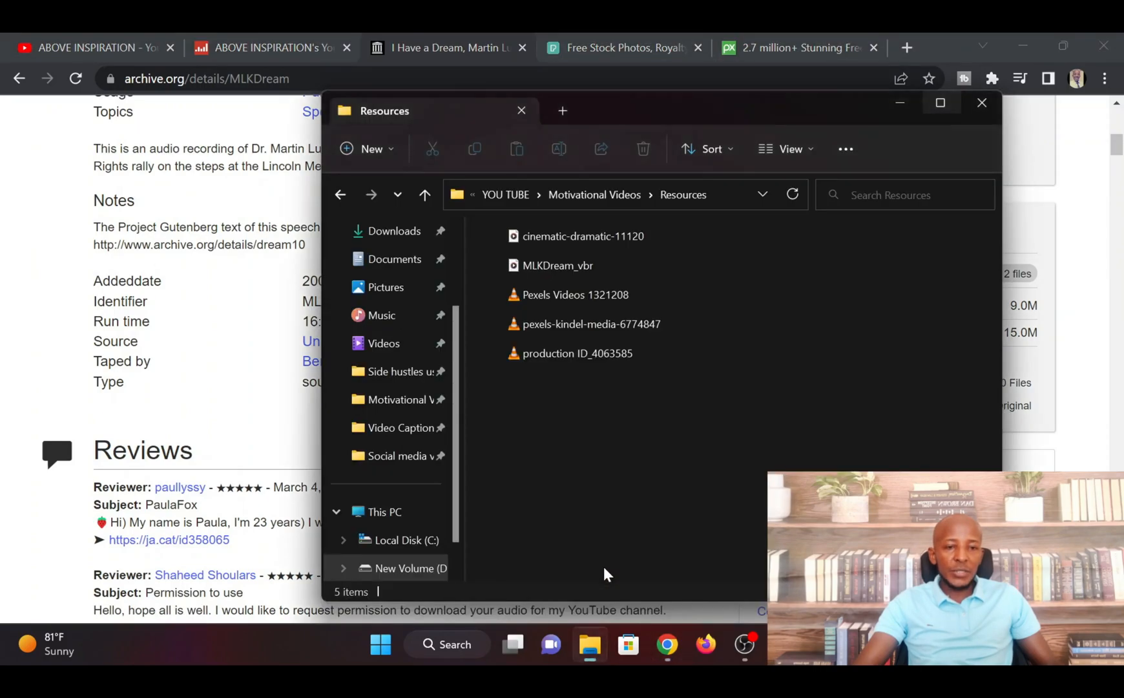
pyautogui.click(581, 272)
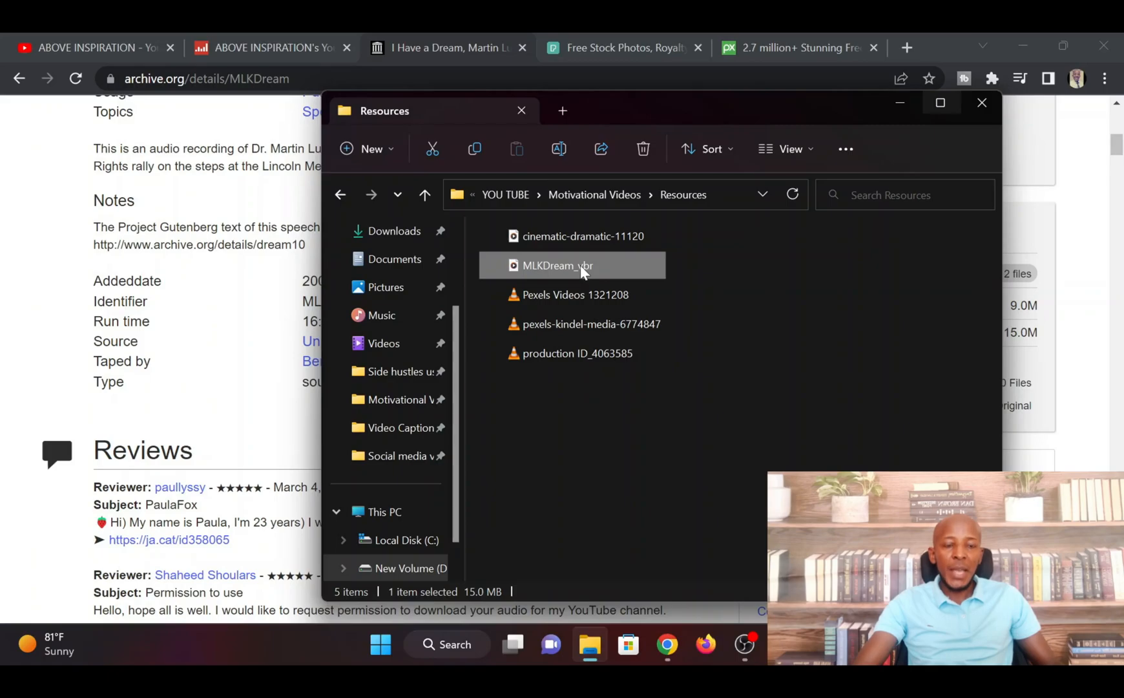
pyautogui.click(24, 337)
pyautogui.scroll(10, 683, 319)
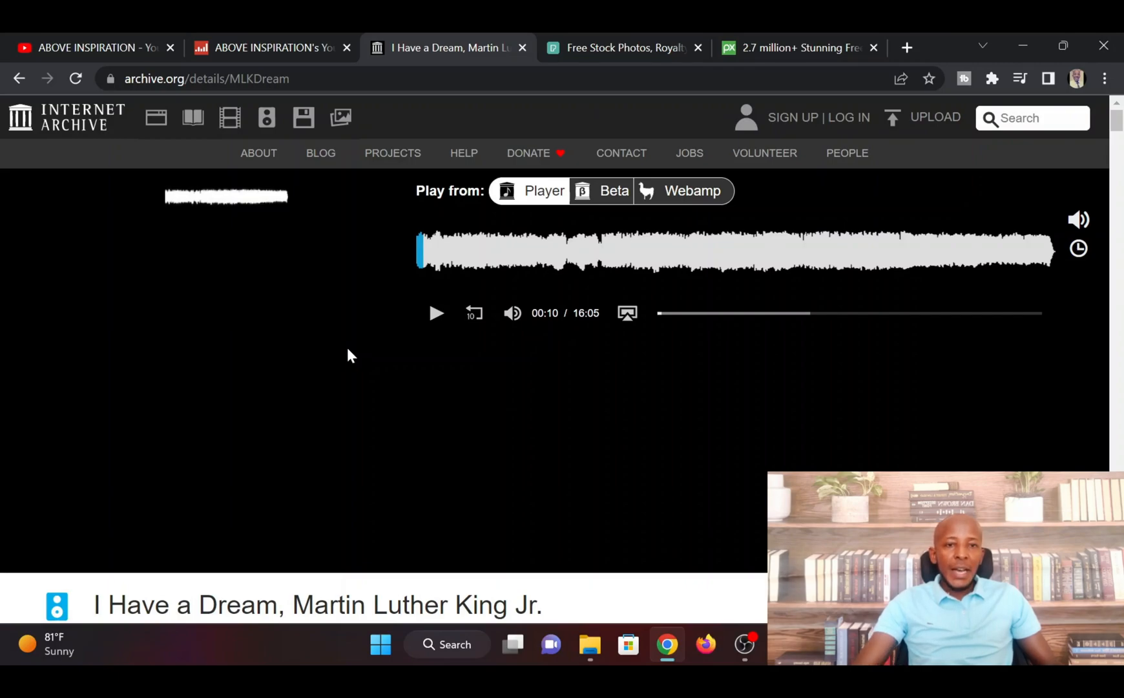
# Switch to Pexels and search its stock videos for "motivational video", looking over the clips
pyautogui.click(603, 46)
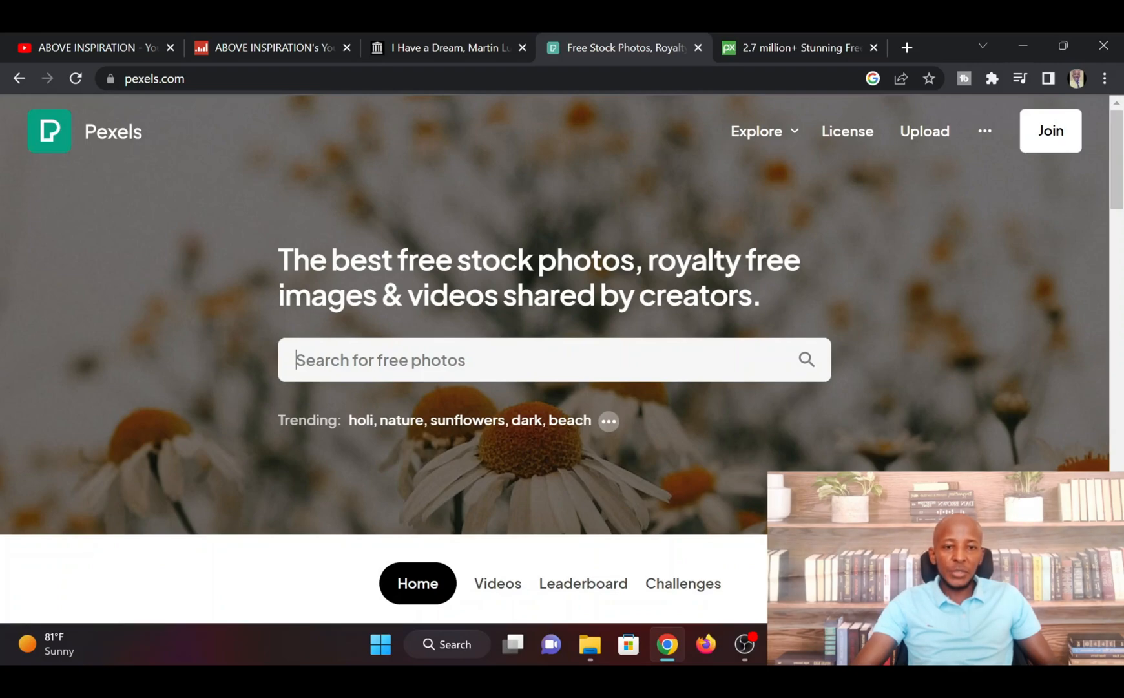
pyautogui.click(296, 360)
pyautogui.click(498, 587)
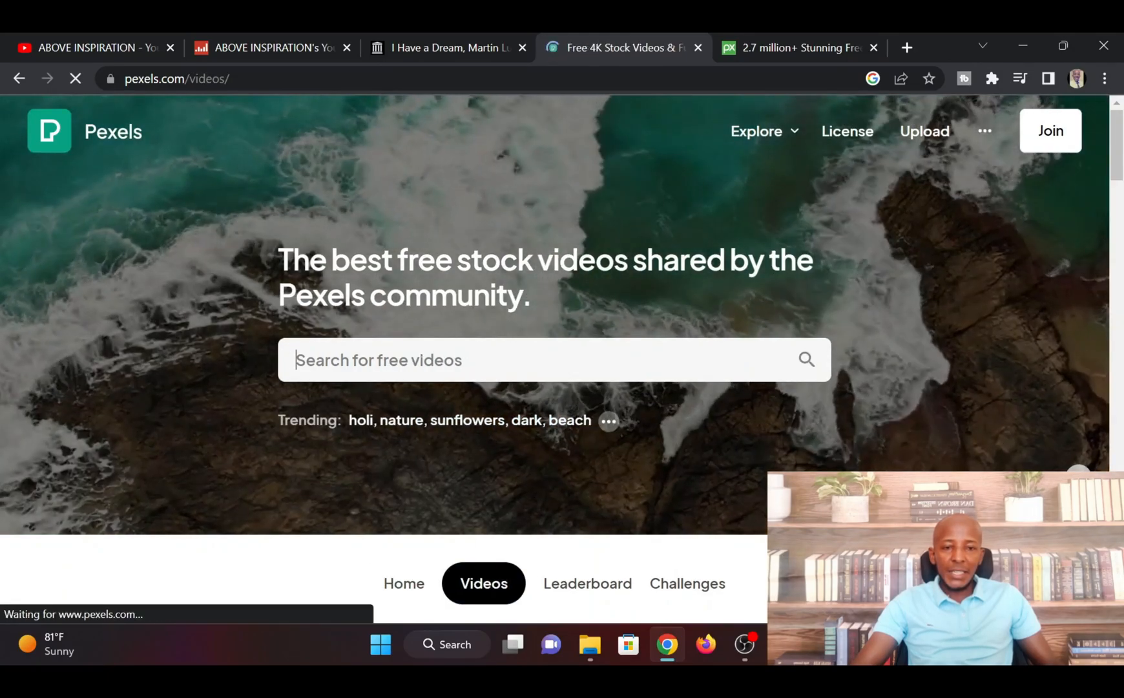
pyautogui.click(295, 360)
pyautogui.write('motiva')
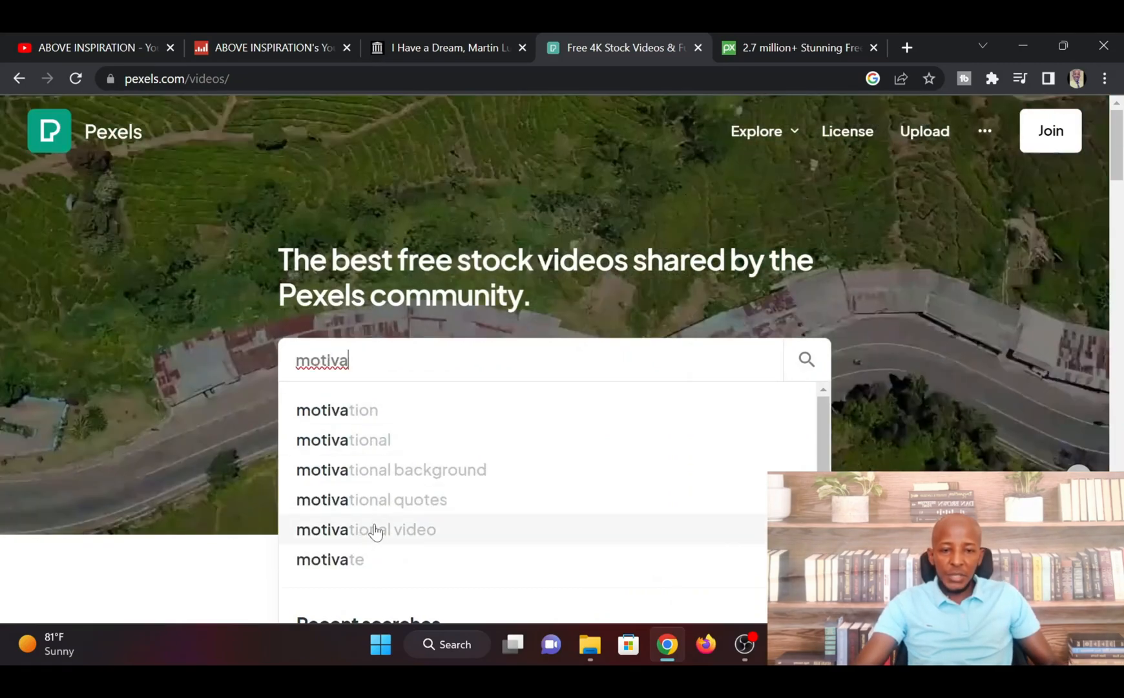
pyautogui.click(377, 529)
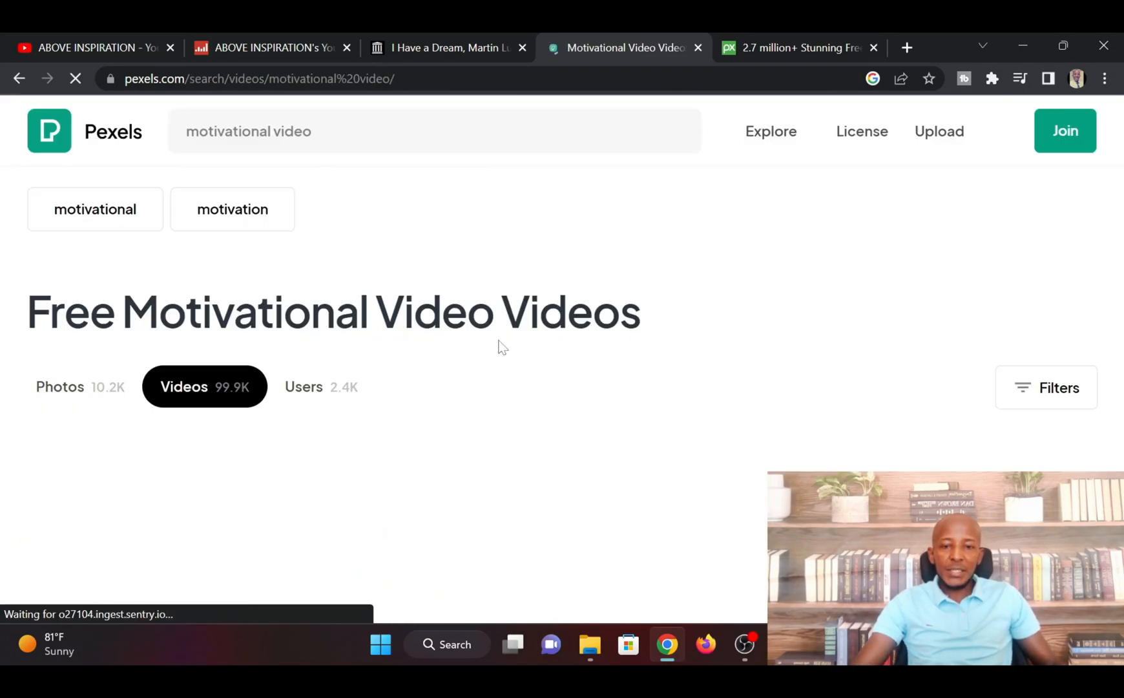
pyautogui.scroll(-15, 411, 382)
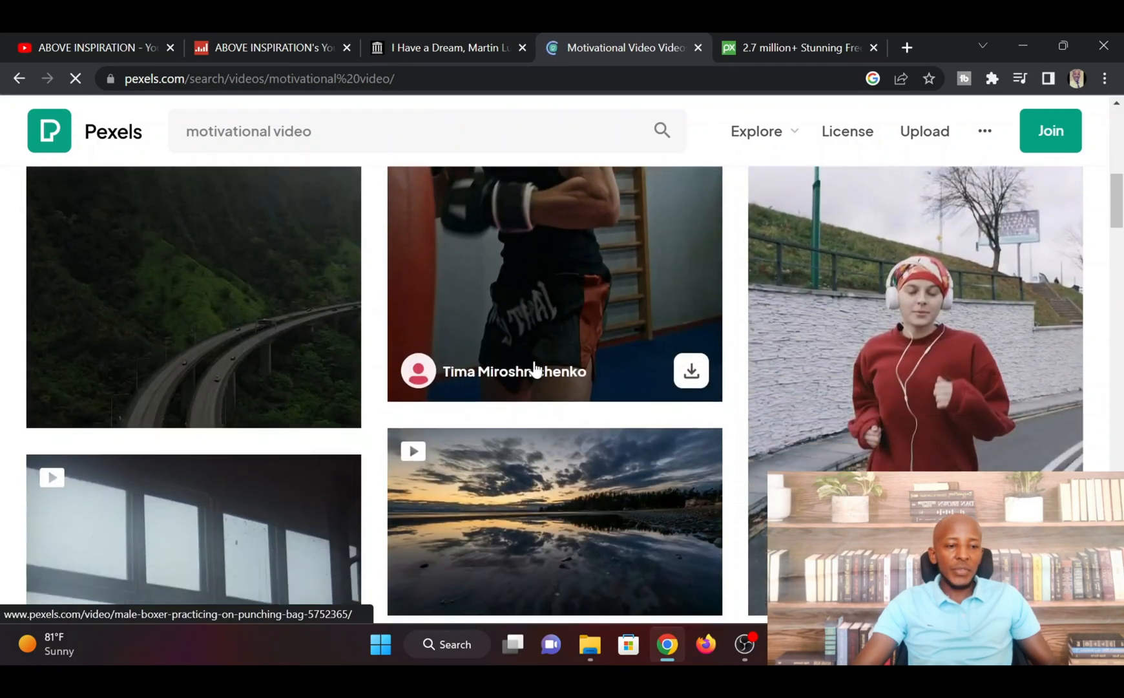
pyautogui.scroll(15, 445, 384)
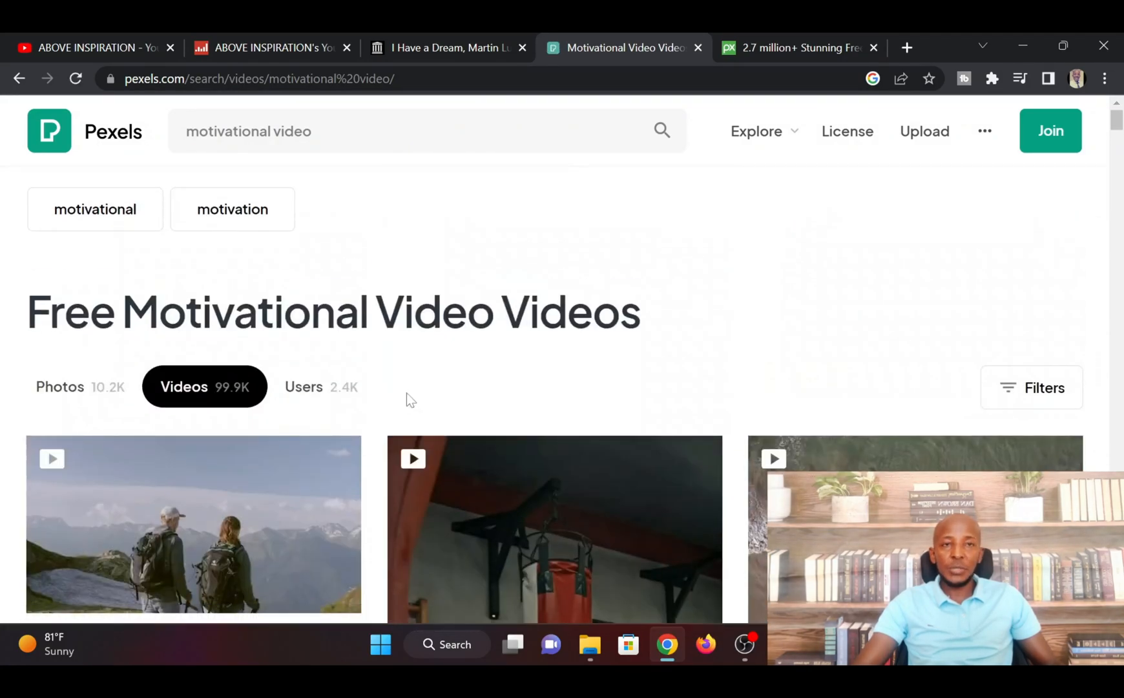
# Check the three stock video clips in the Resources folder and return to the Pexels results
pyautogui.click(590, 644)
pyautogui.moveTo(624, 385); pyautogui.dragTo(513, 300)
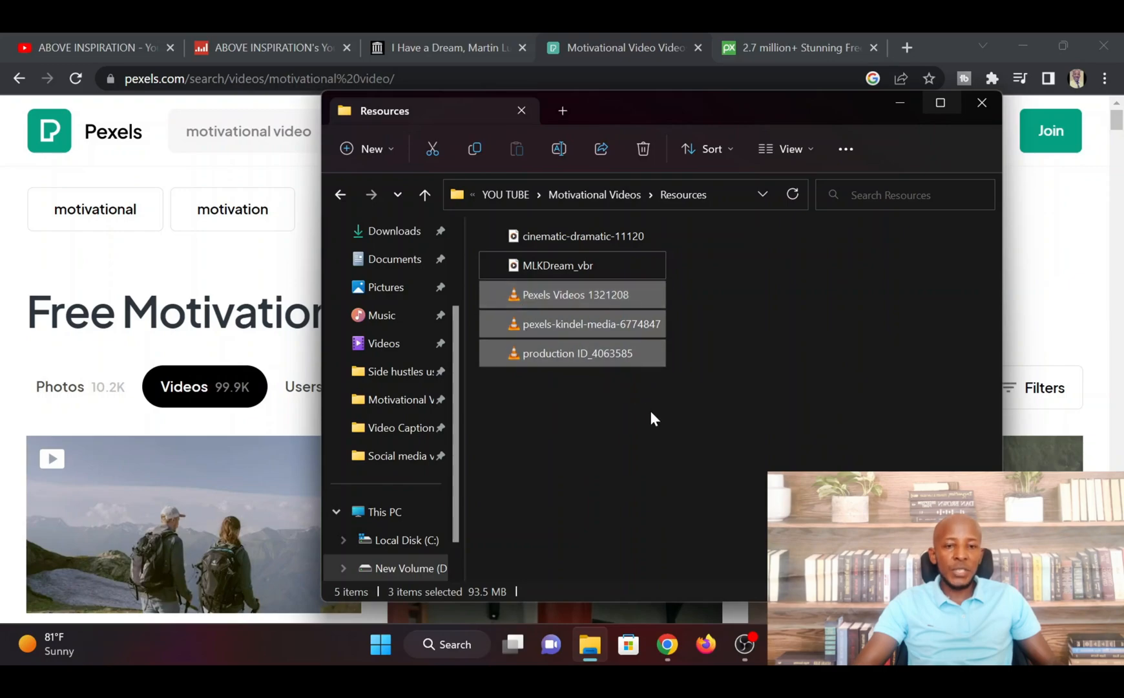
pyautogui.click(83, 270)
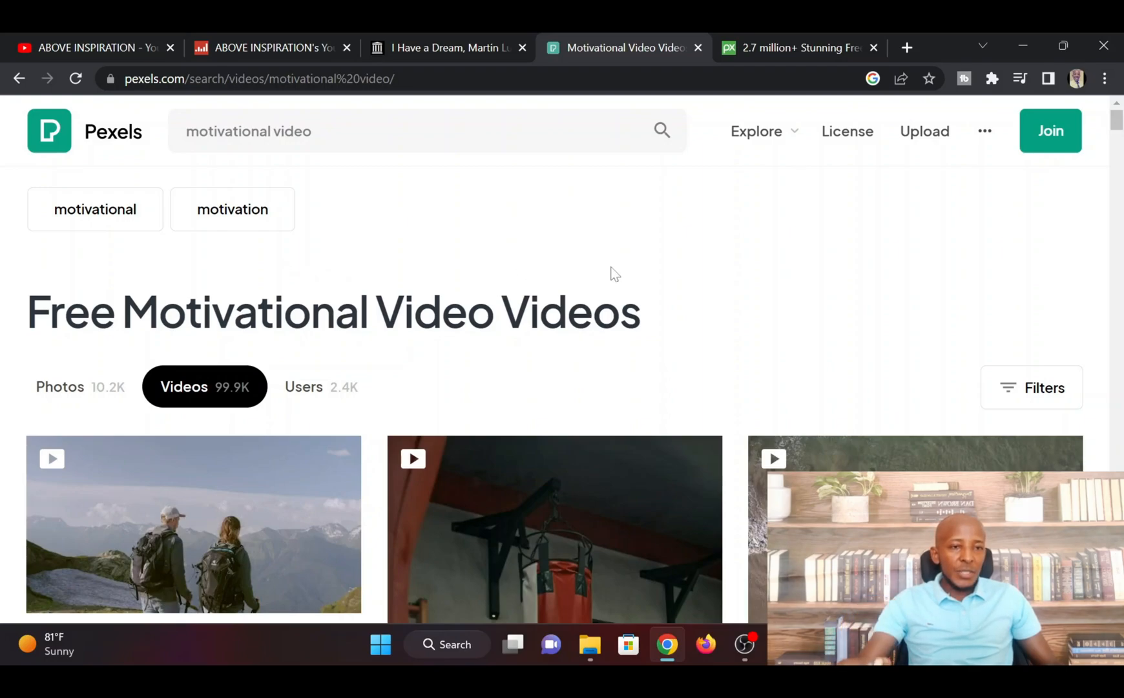
# Switch to Pixabay, limit the search to music, search for "motivational" and look over the tracks
pyautogui.click(777, 50)
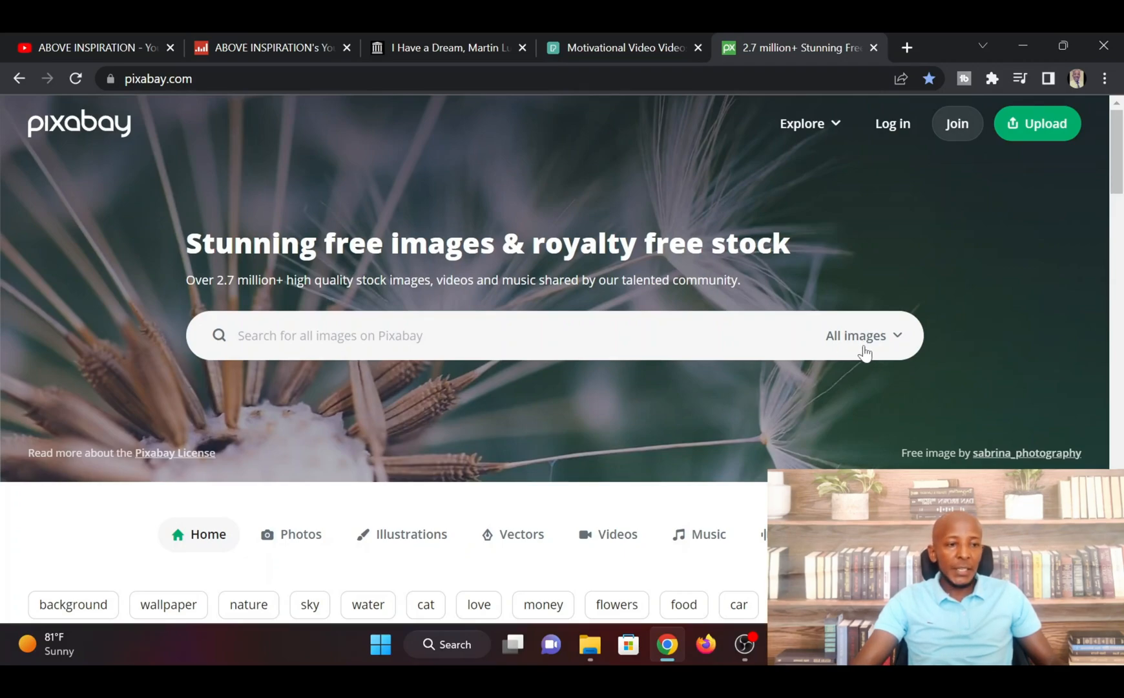
pyautogui.click(897, 344)
pyautogui.click(872, 594)
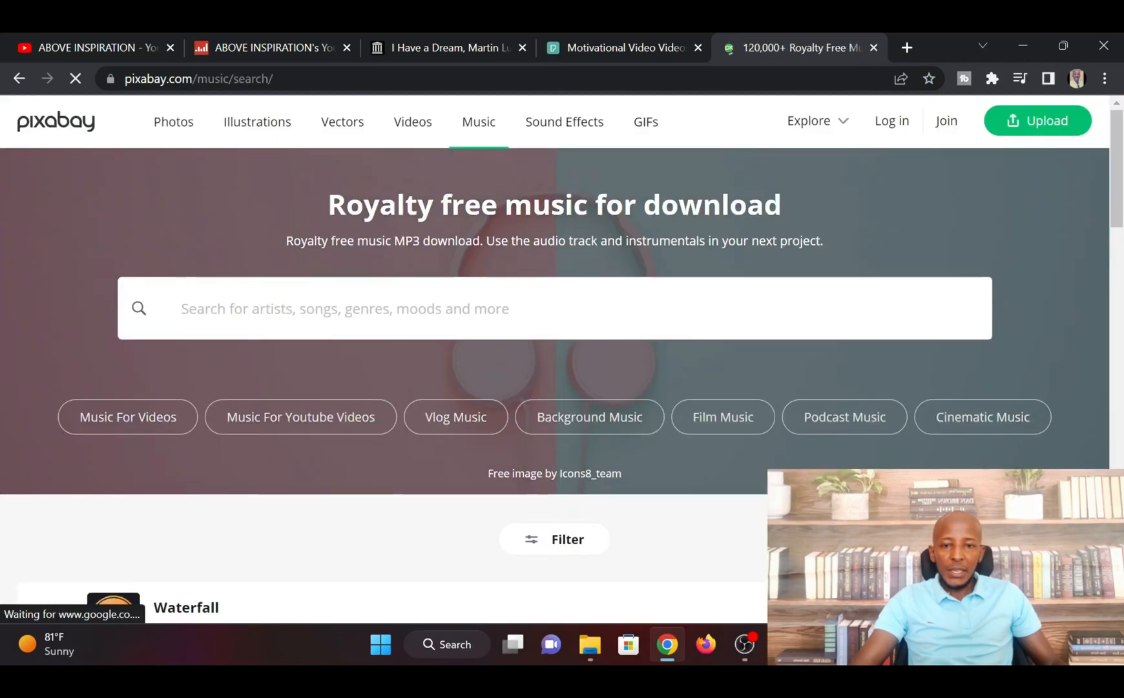
pyautogui.click(272, 321)
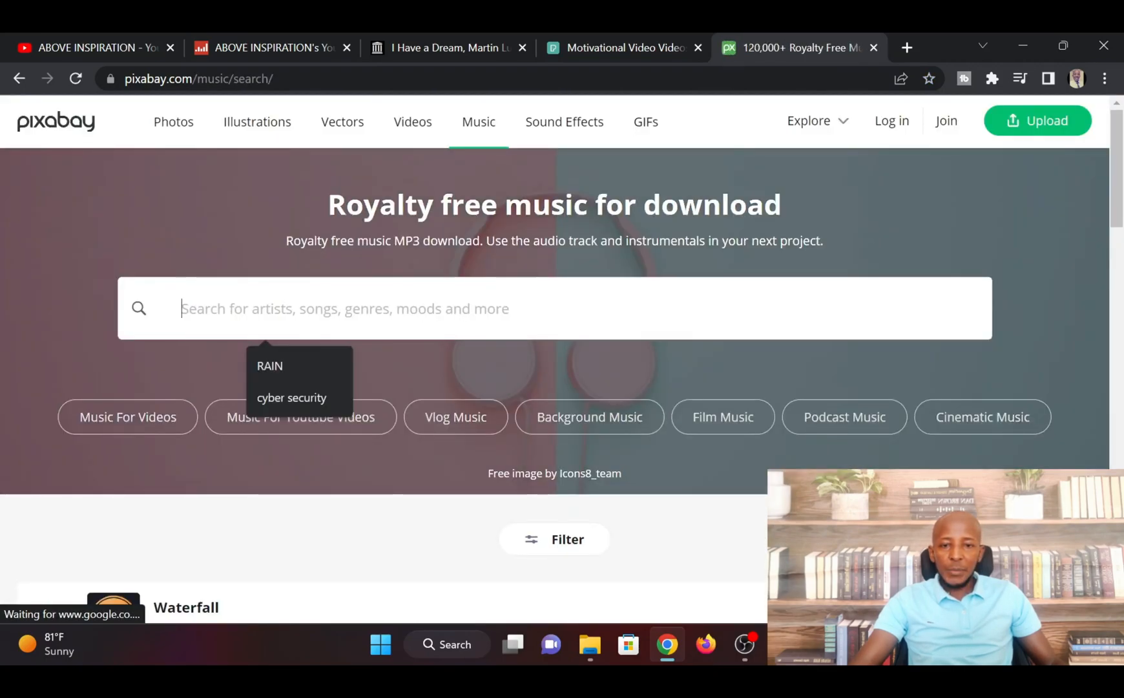
pyautogui.write('moti')
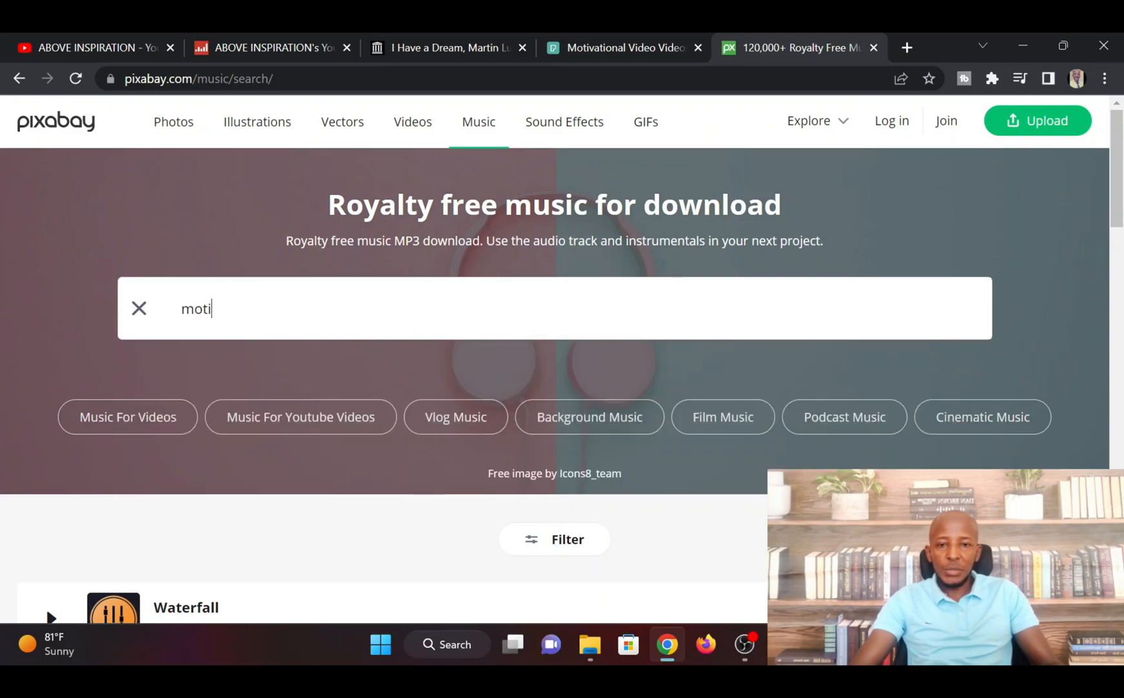
pyautogui.write('vational')
pyautogui.press('Return')
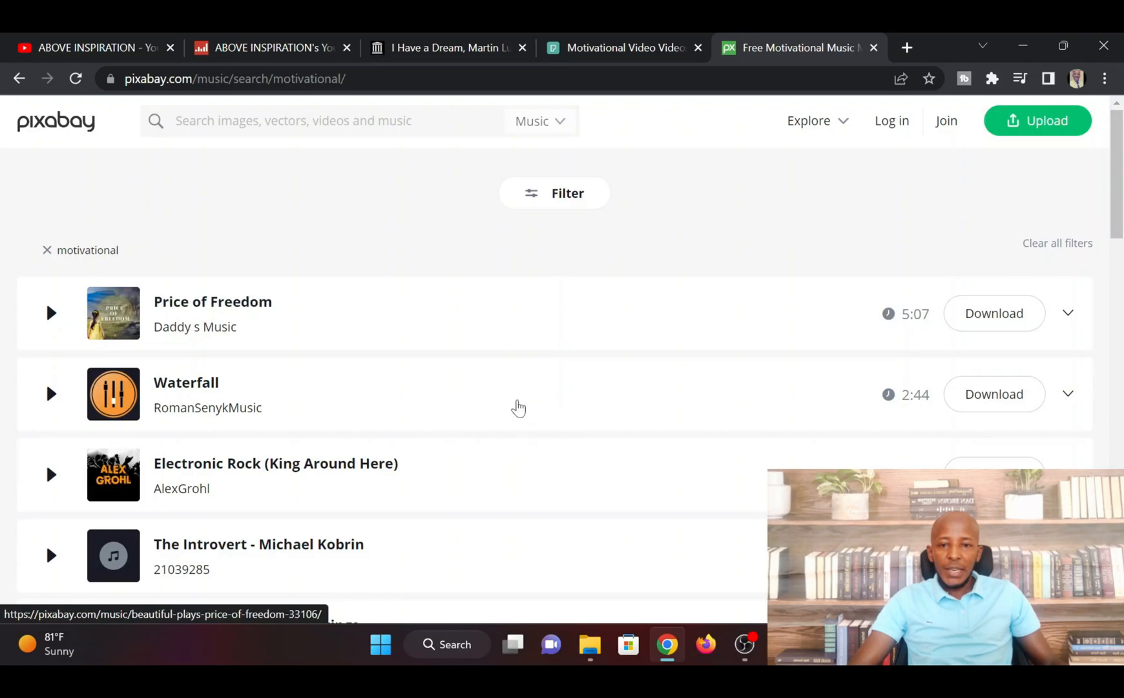
pyautogui.scroll(-15, 518, 407)
pyautogui.scroll(11, 442, 422)
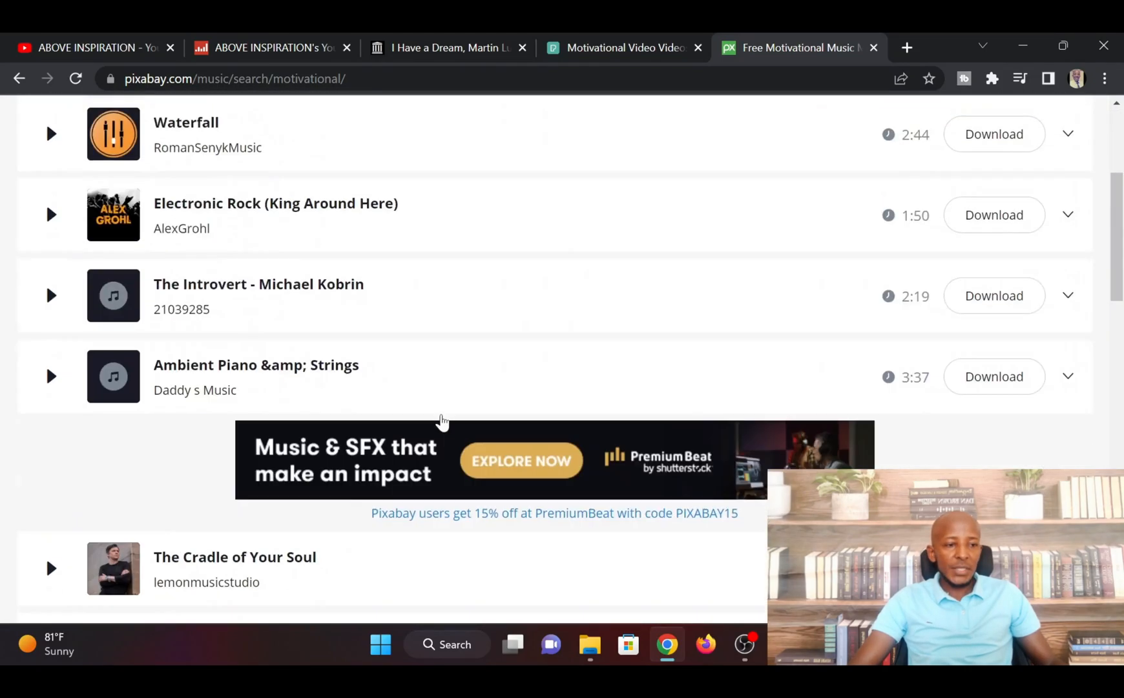
pyautogui.scroll(4, 442, 422)
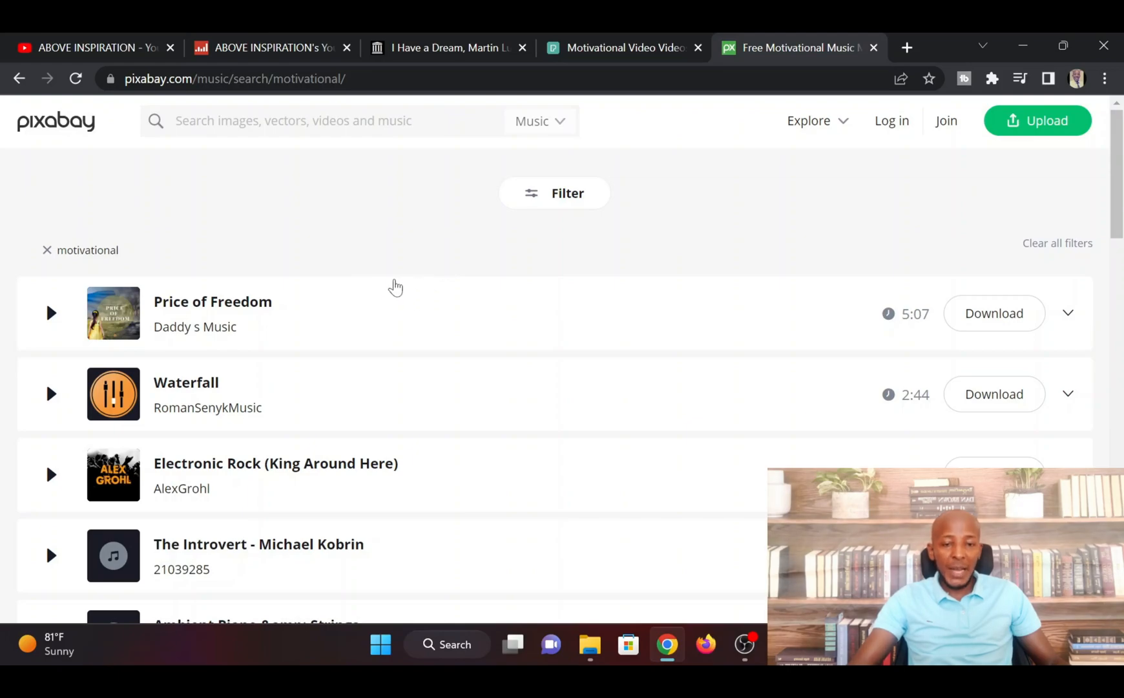
# Open the Resources folder and select all the audio and video files in it for review
pyautogui.moveTo(593, 655)
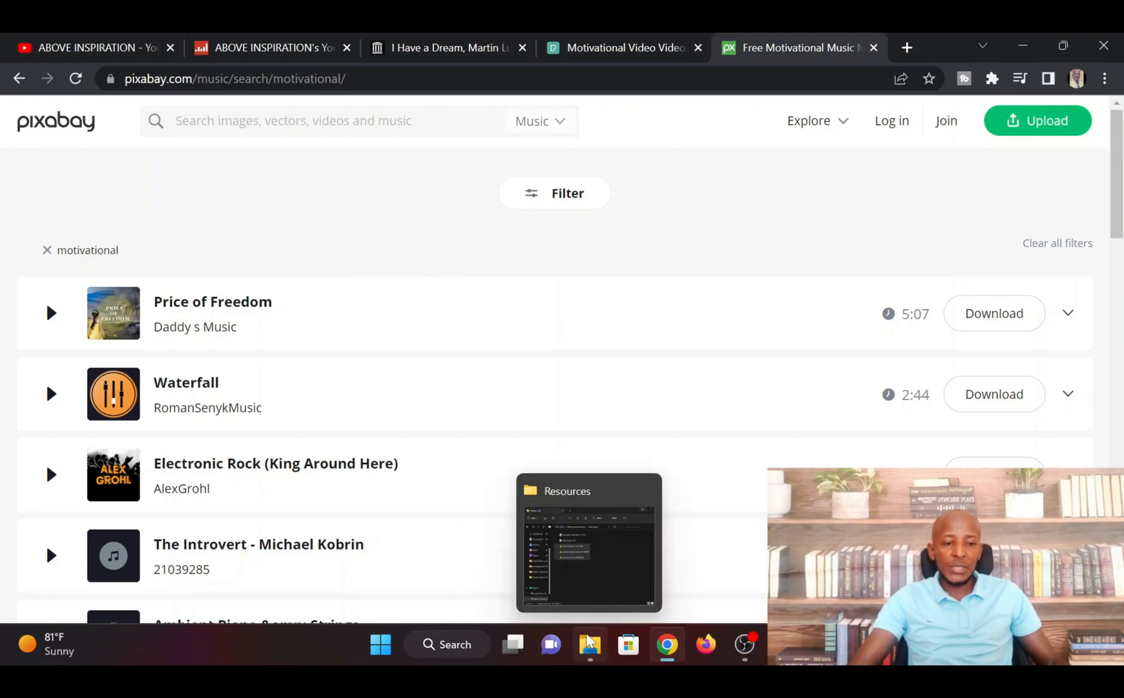
pyautogui.click(594, 613)
pyautogui.moveTo(741, 409); pyautogui.dragTo(477, 227)
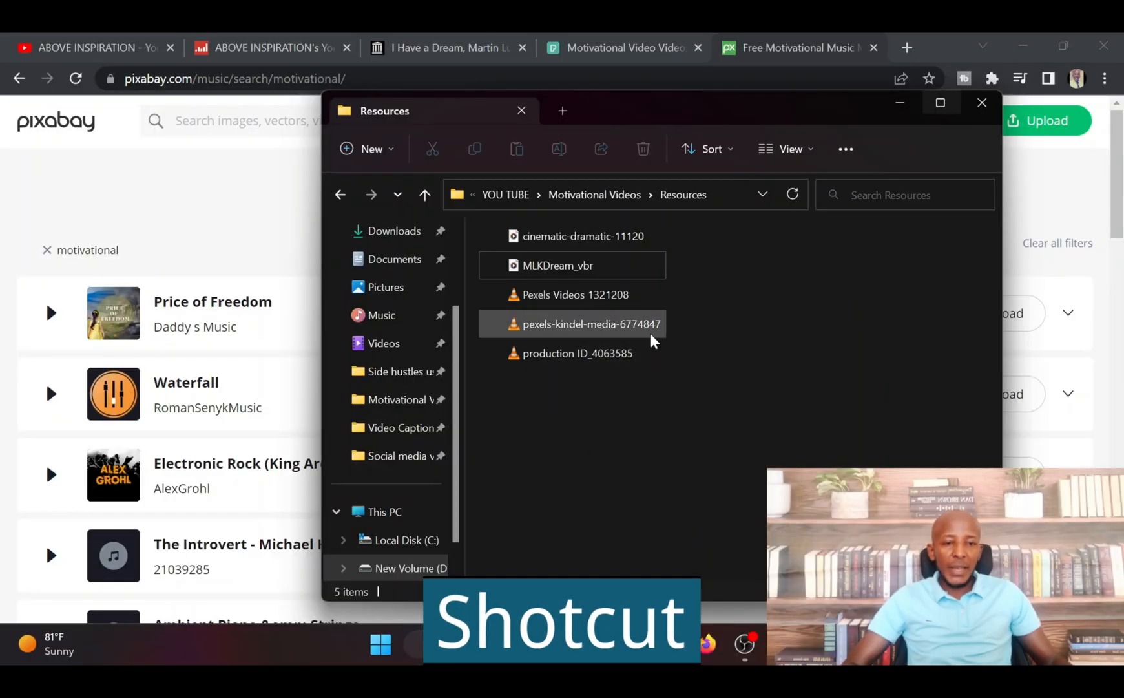
pyautogui.moveTo(672, 377); pyautogui.dragTo(488, 234)
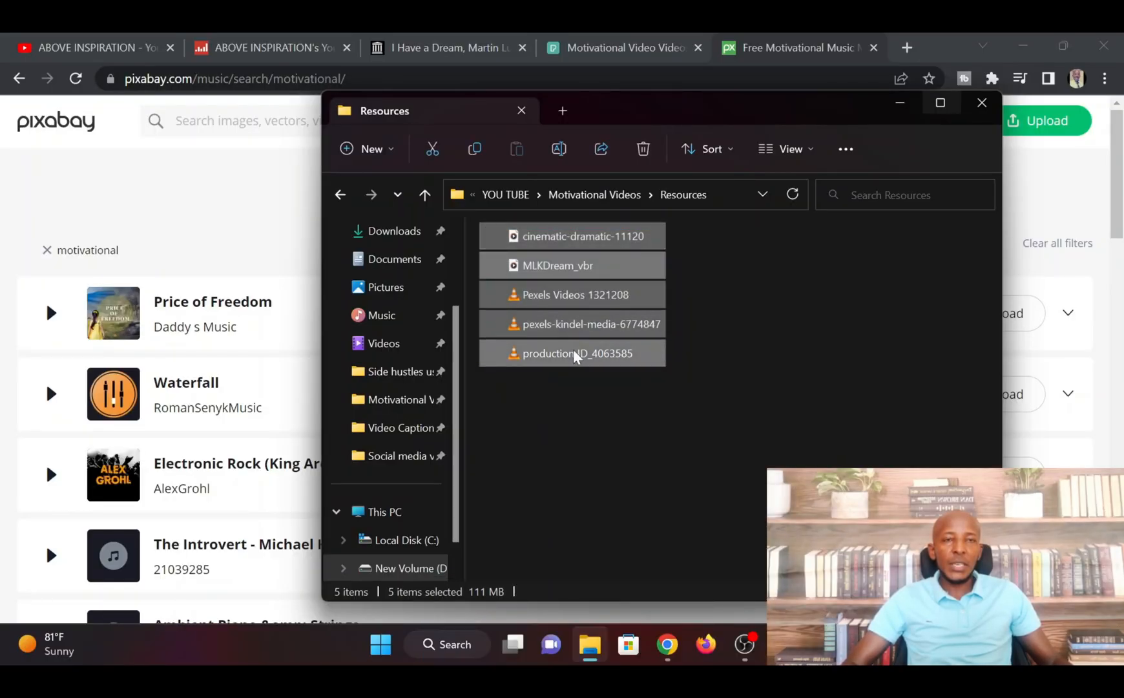
# With the Shotcut project open, bring up File Explorer and open the Resources folder inside the parent Motivational Videos folder
pyautogui.moveTo(591, 645)
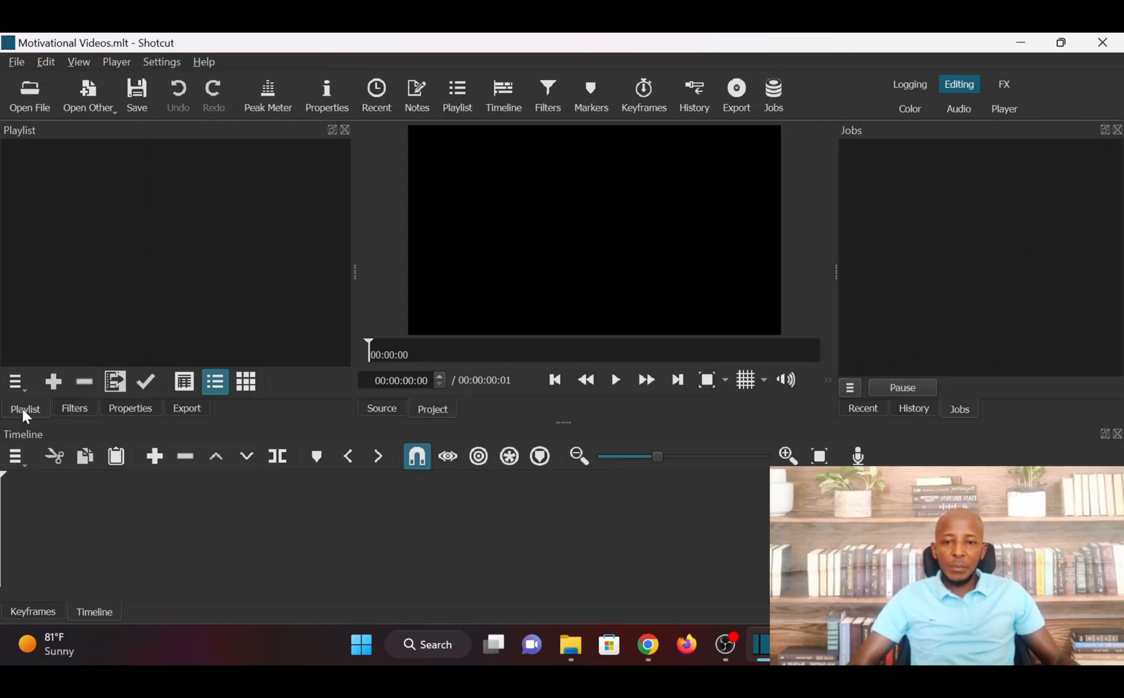
pyautogui.click(575, 657)
pyautogui.click(424, 195)
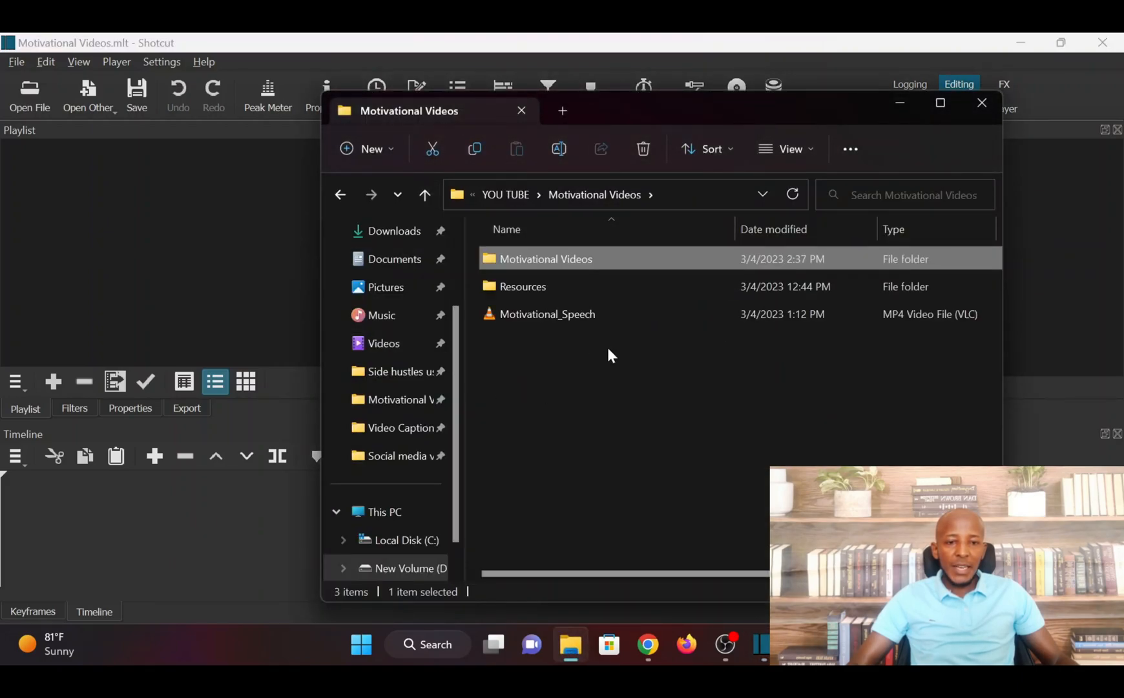
pyautogui.doubleClick(526, 285)
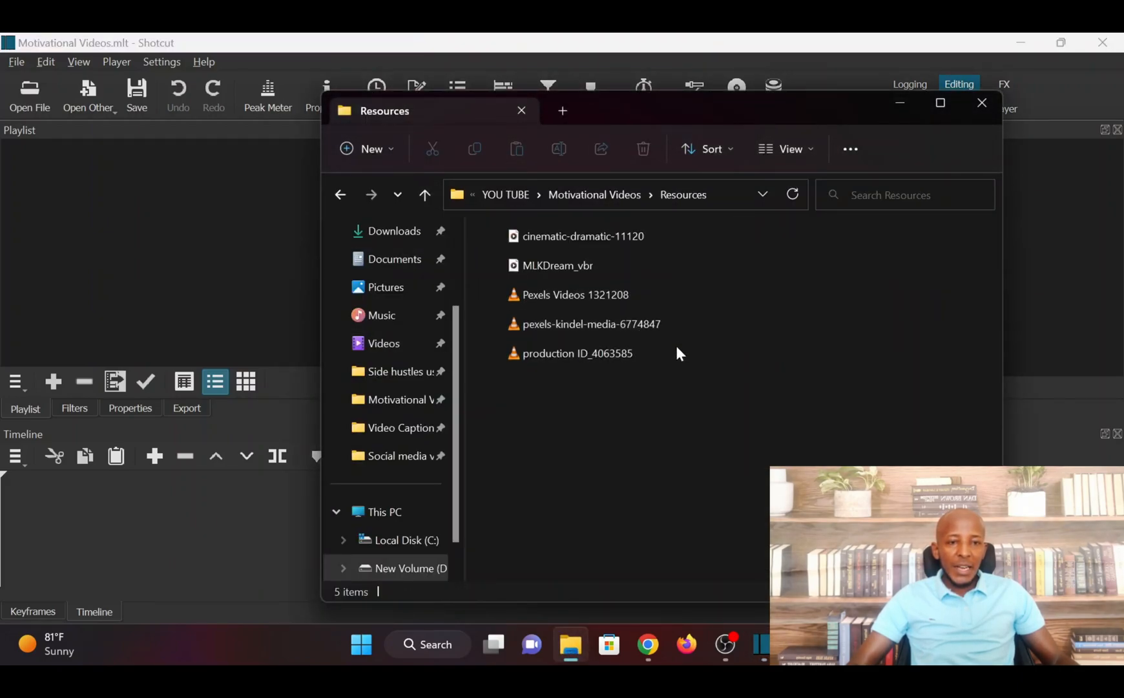
# Add all five audio and video files from the Resources folder to the Shotcut playlist and return to the project
pyautogui.moveTo(675, 381); pyautogui.dragTo(479, 223)
pyautogui.moveTo(565, 270); pyautogui.dragTo(77, 174)
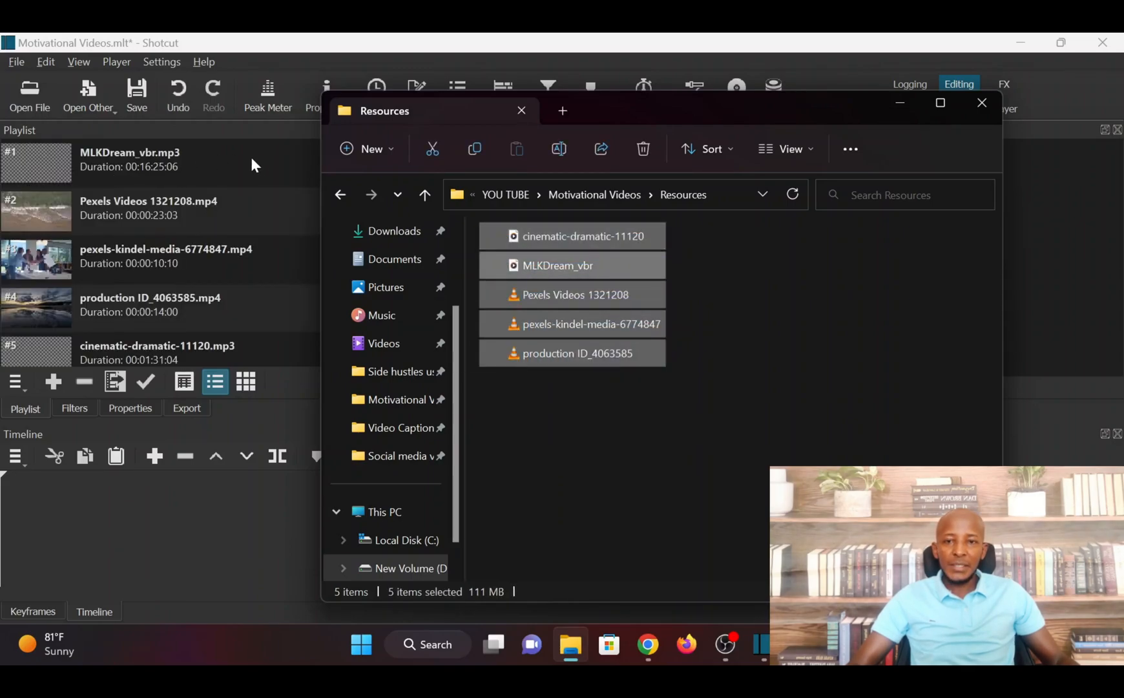
pyautogui.click(181, 537)
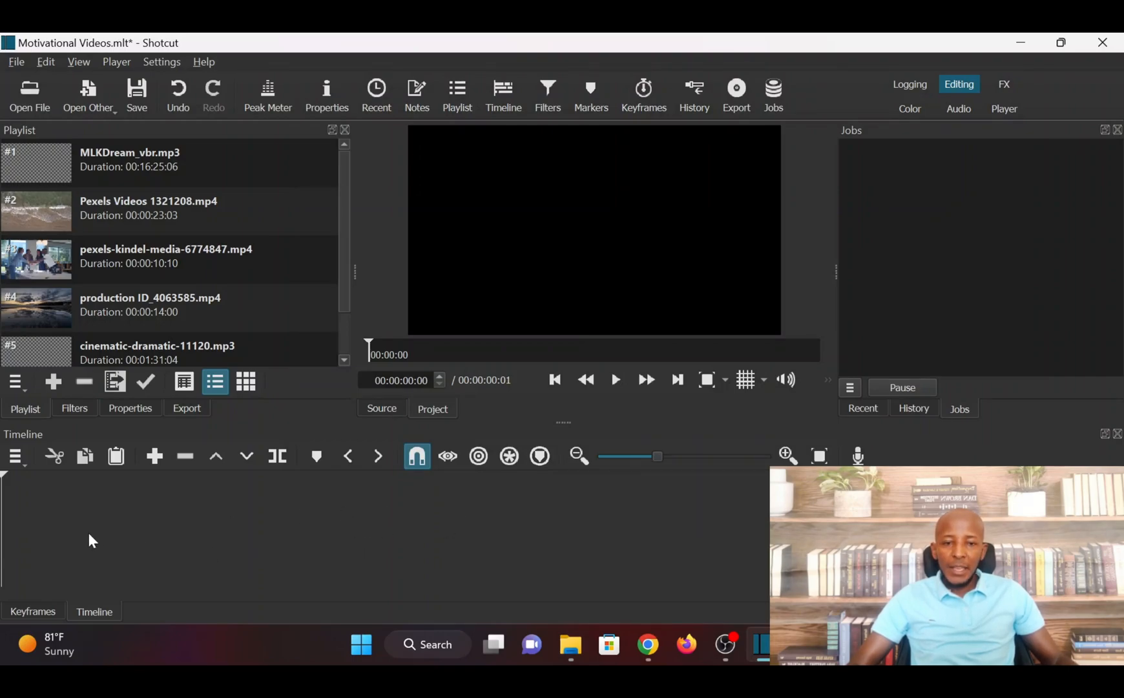
# Add a video track to the empty timeline
pyautogui.click(16, 462)
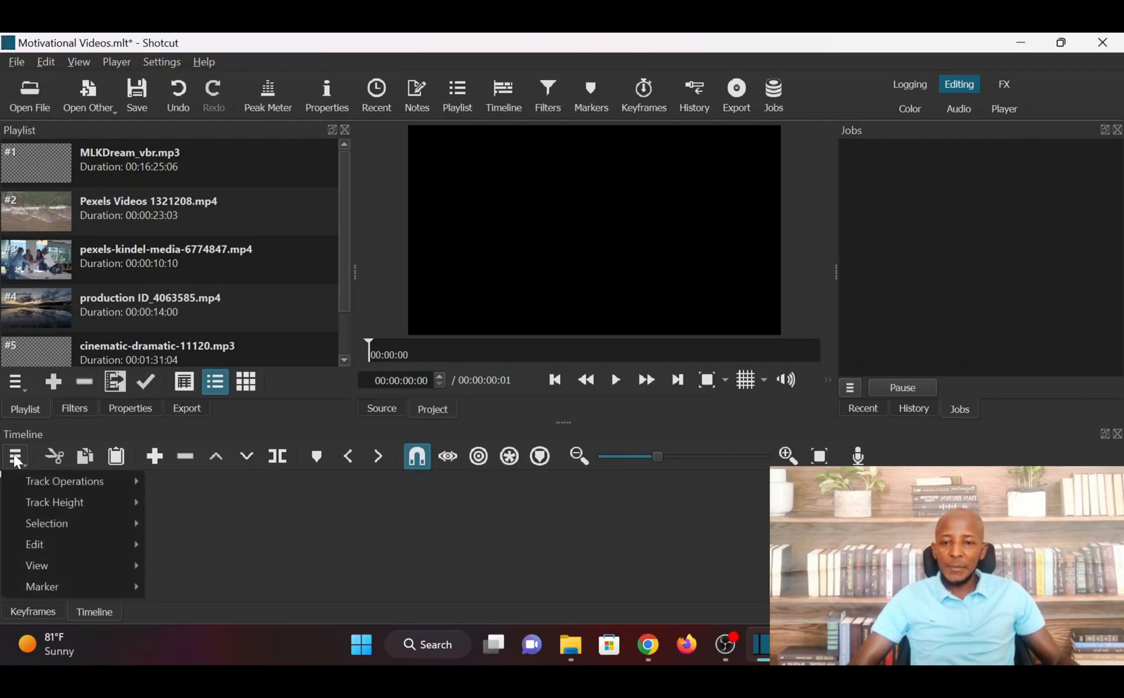
pyautogui.moveTo(116, 480)
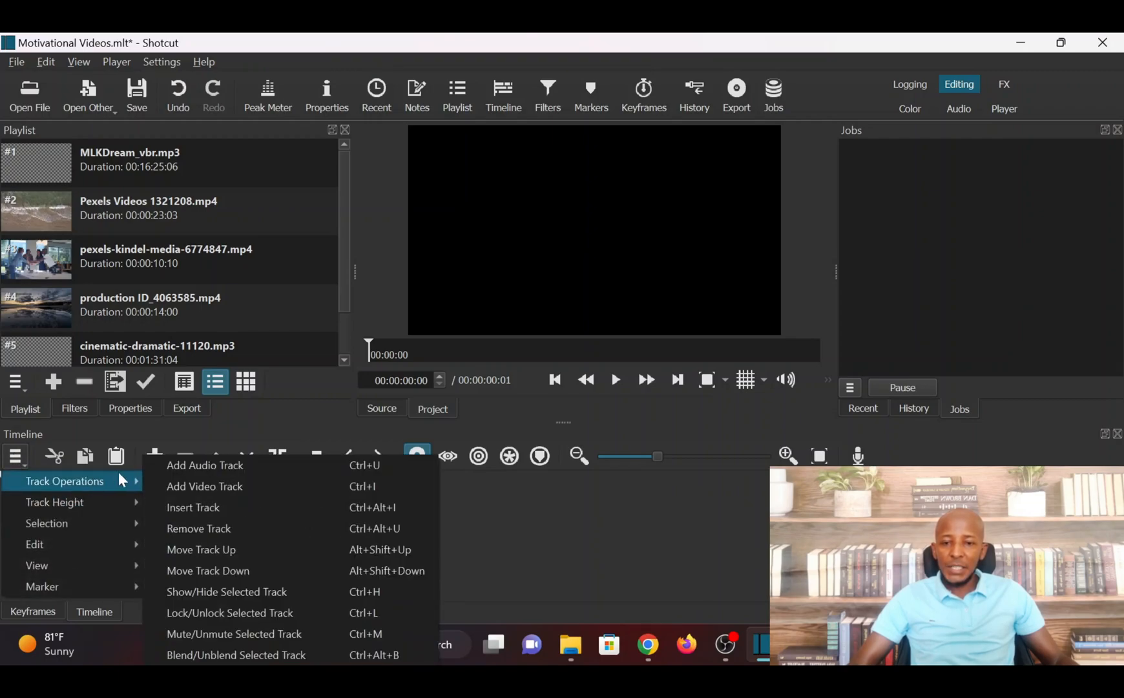
pyautogui.click(229, 488)
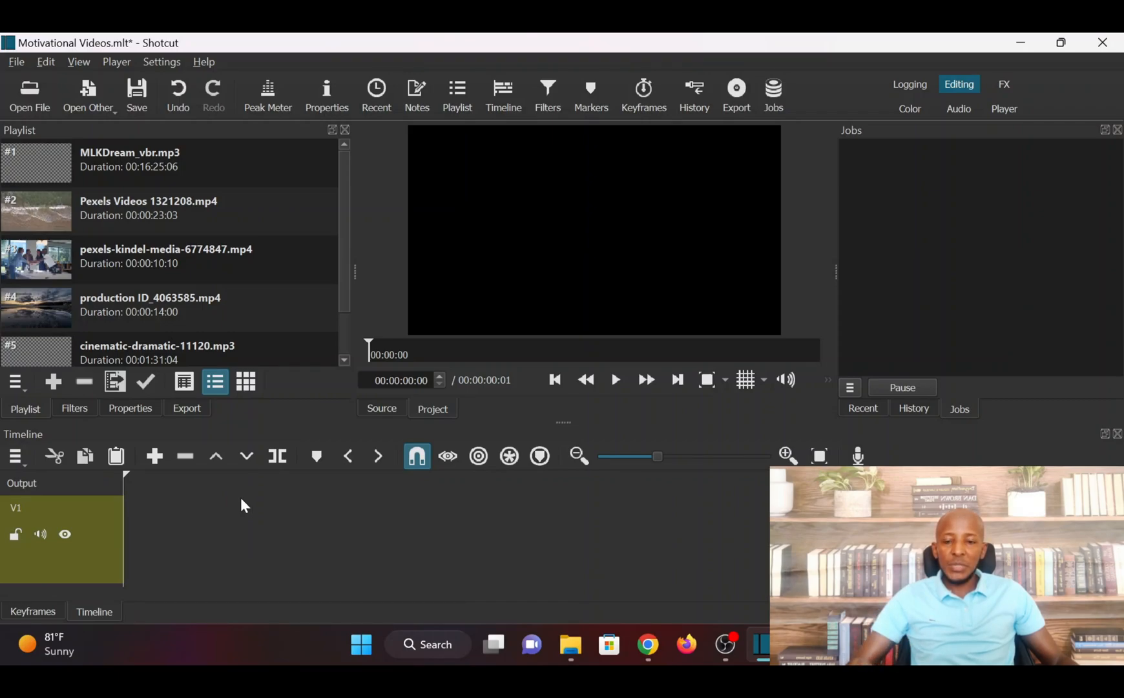
# Add two audio tracks to the timeline below the video track
pyautogui.click(18, 462)
pyautogui.moveTo(93, 480)
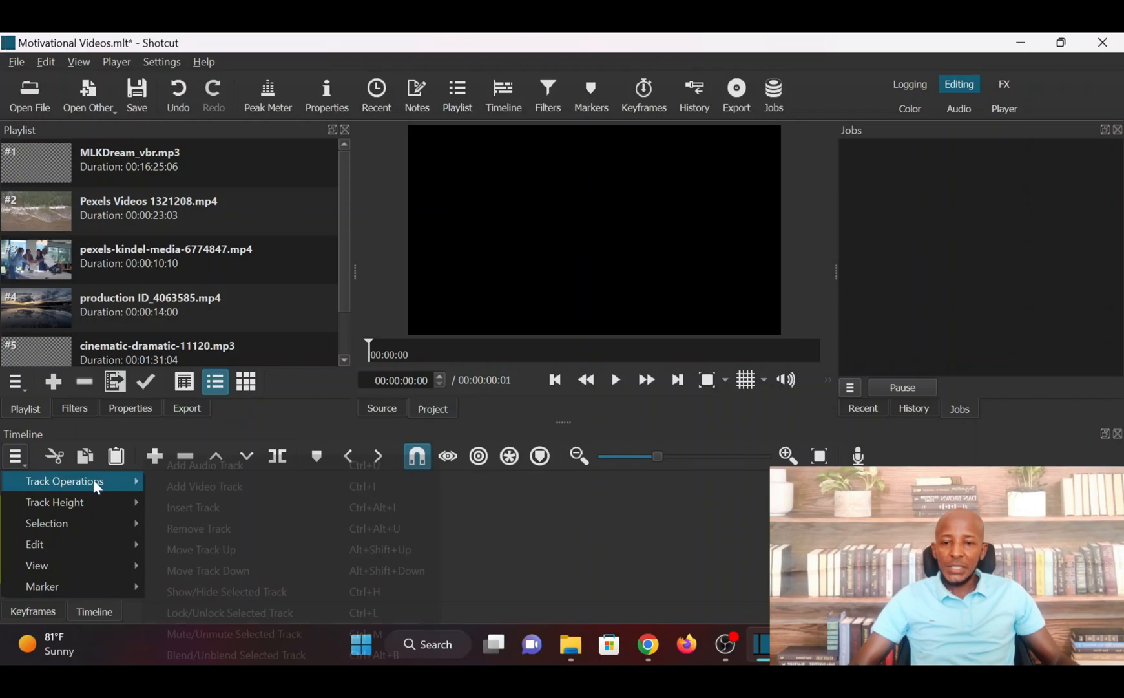
pyautogui.click(222, 467)
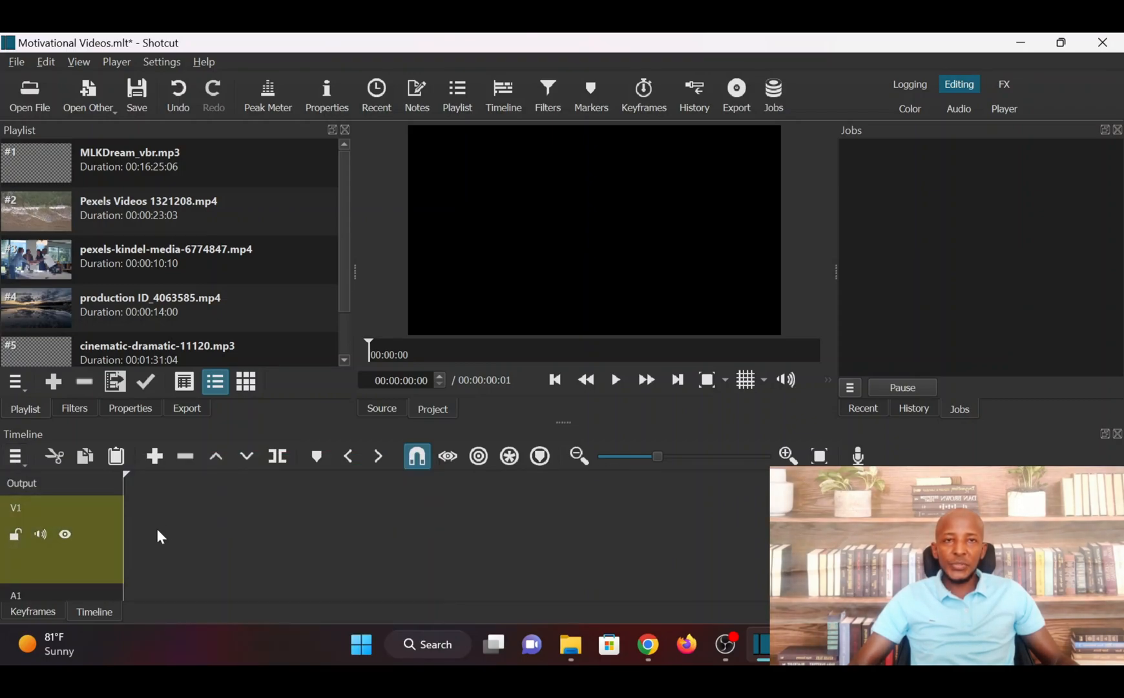
pyautogui.moveTo(13, 533); pyautogui.dragTo(18, 465)
pyautogui.click(16, 457)
pyautogui.moveTo(102, 478)
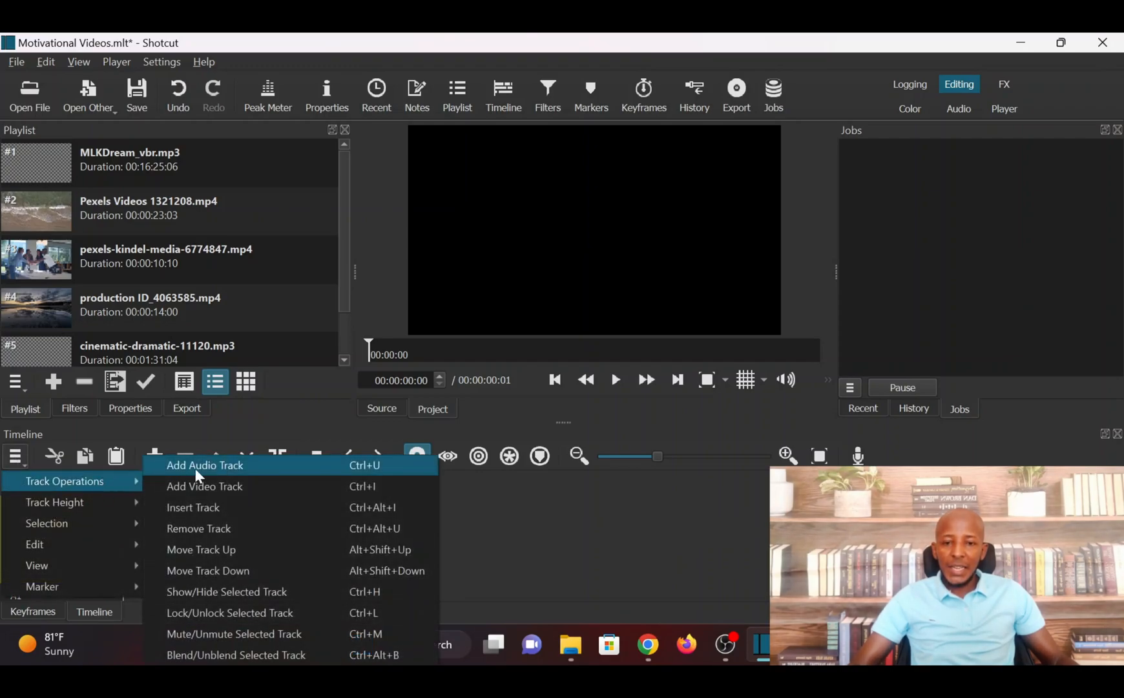
pyautogui.click(228, 467)
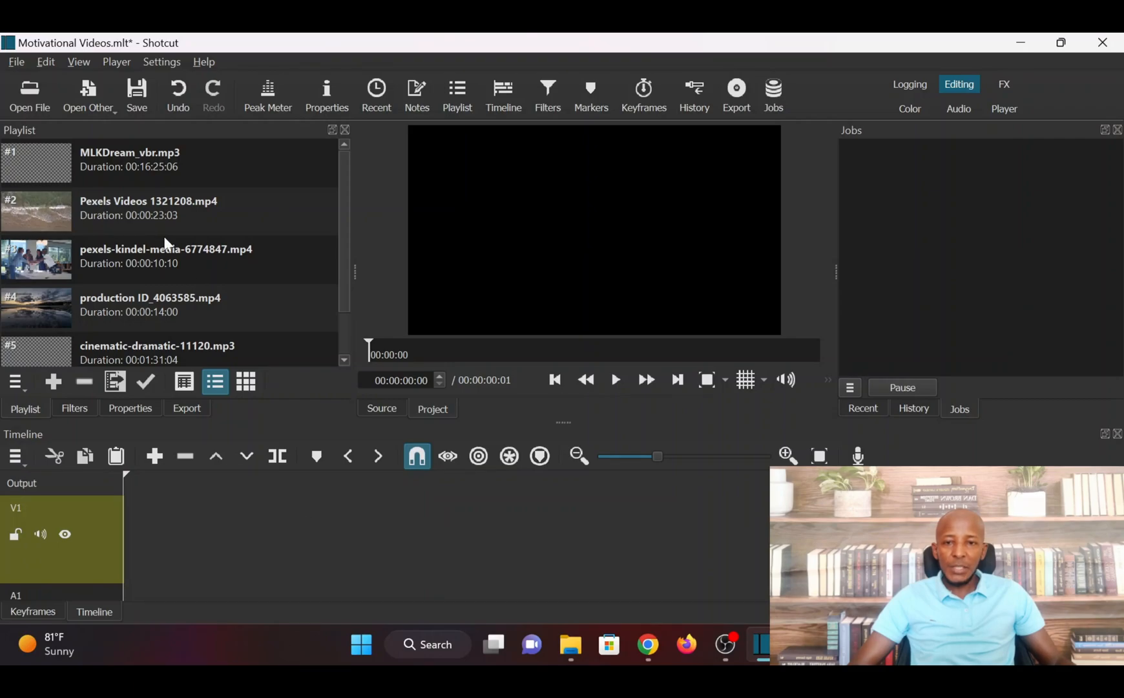
# Place the MLKDream_vbr.mp3 speech from the playlist at the start of audio track A1
pyautogui.scroll(-1, 153, 286)
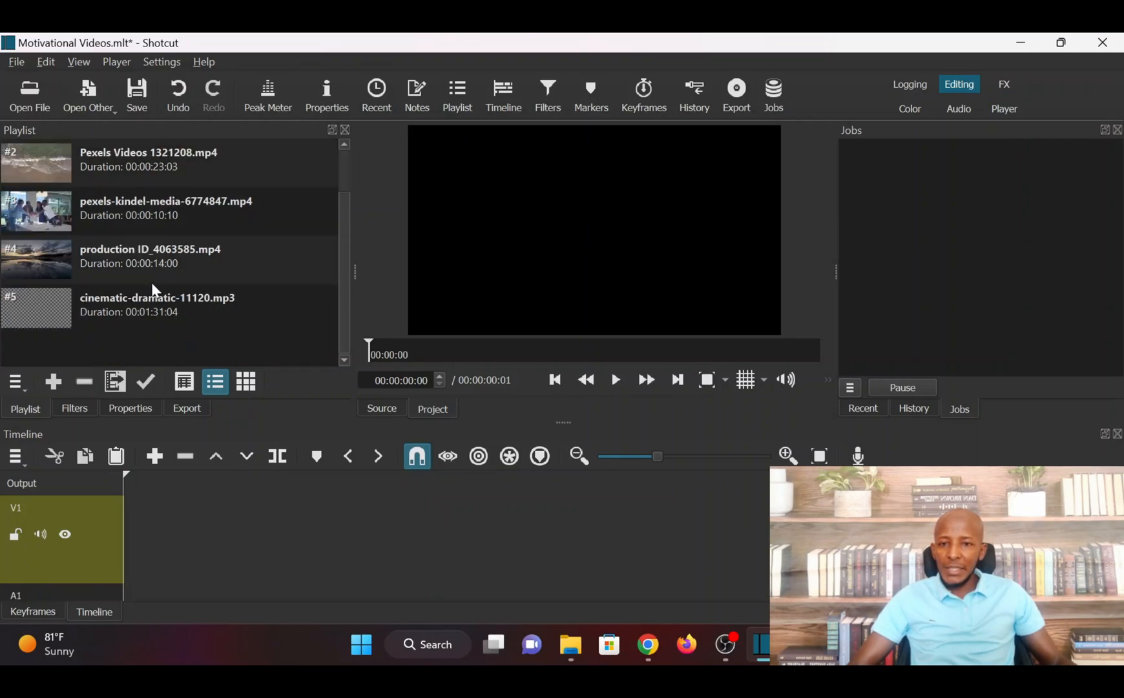
pyautogui.scroll(1, 154, 287)
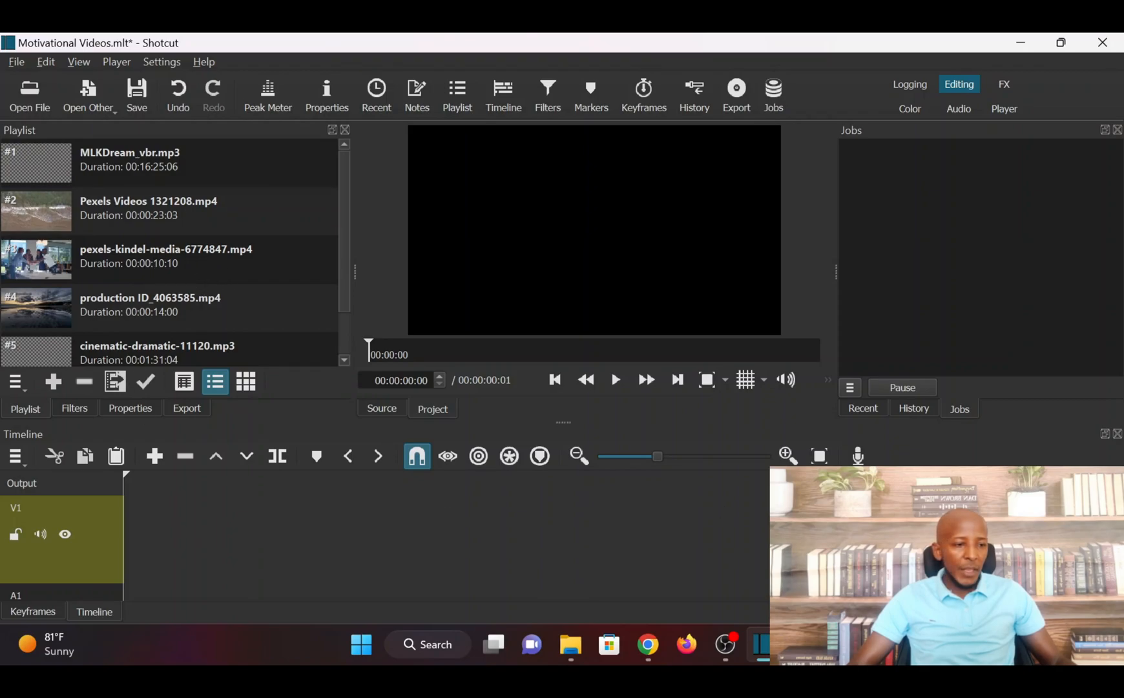
pyautogui.scroll(-1, 62, 549)
pyautogui.scroll(-2, 62, 548)
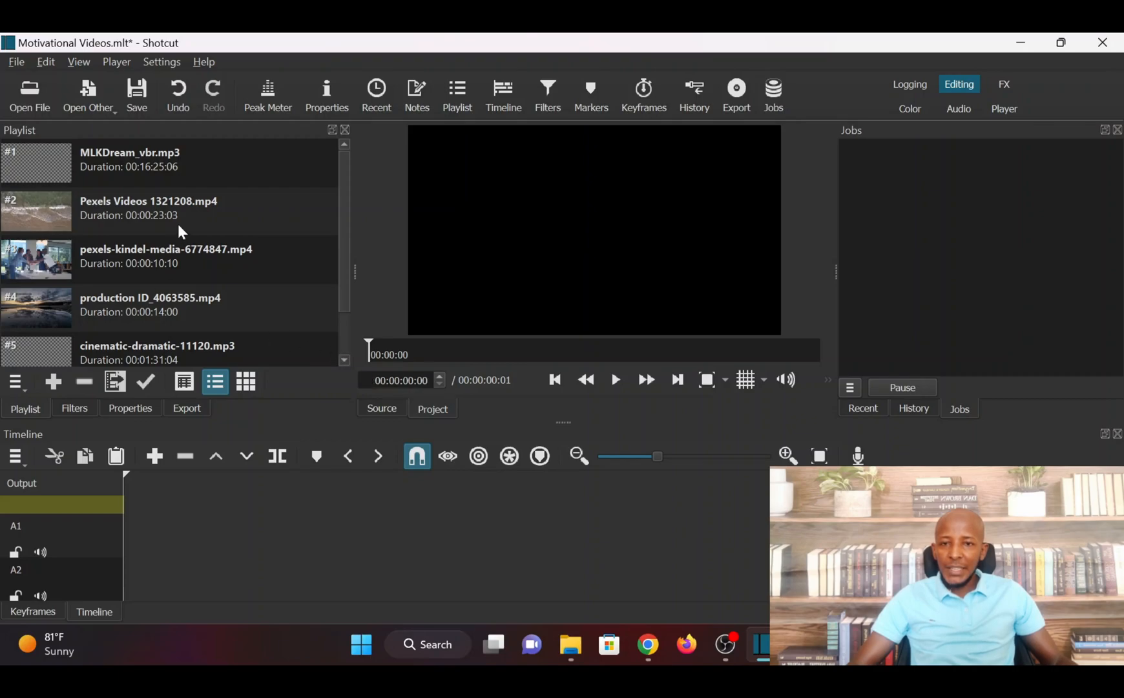
pyautogui.click(126, 158)
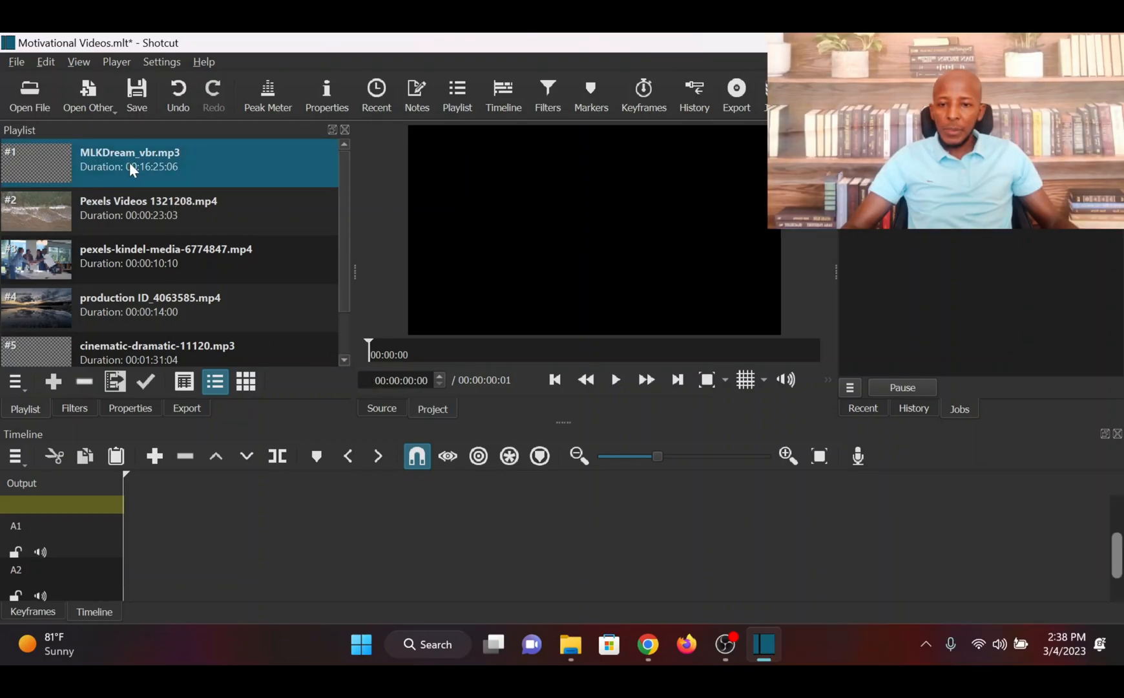
pyautogui.moveTo(132, 162); pyautogui.dragTo(124, 537)
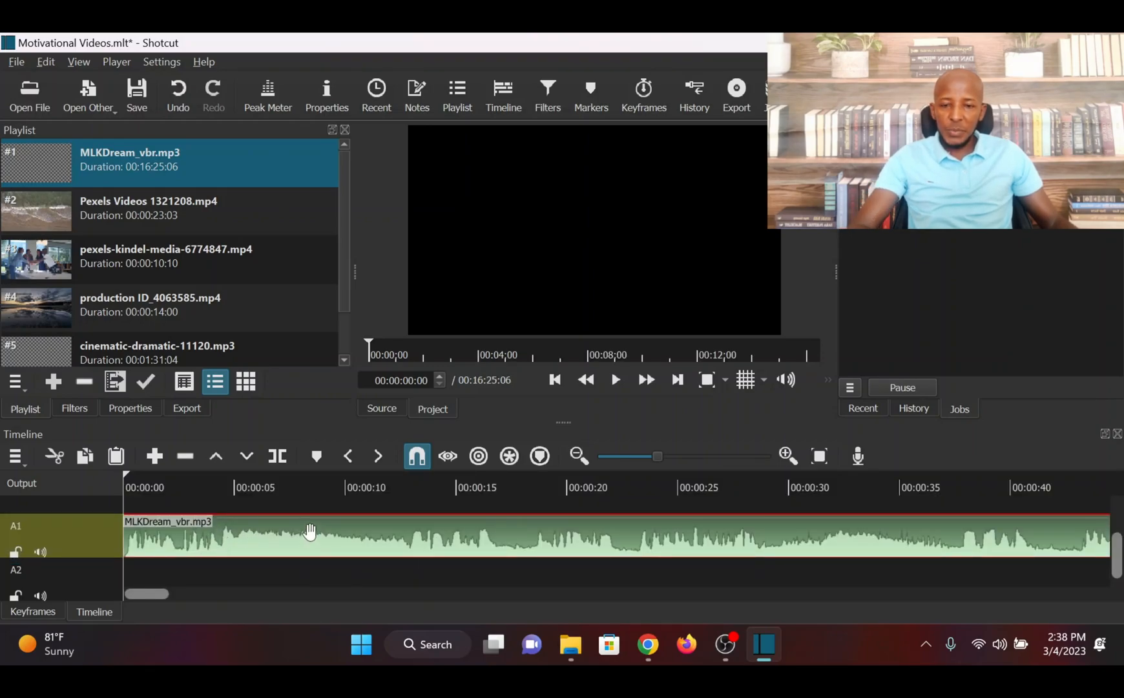
# Play the beginning of the speech audio briefly and return the playhead to the start of the timeline
pyautogui.press('space')
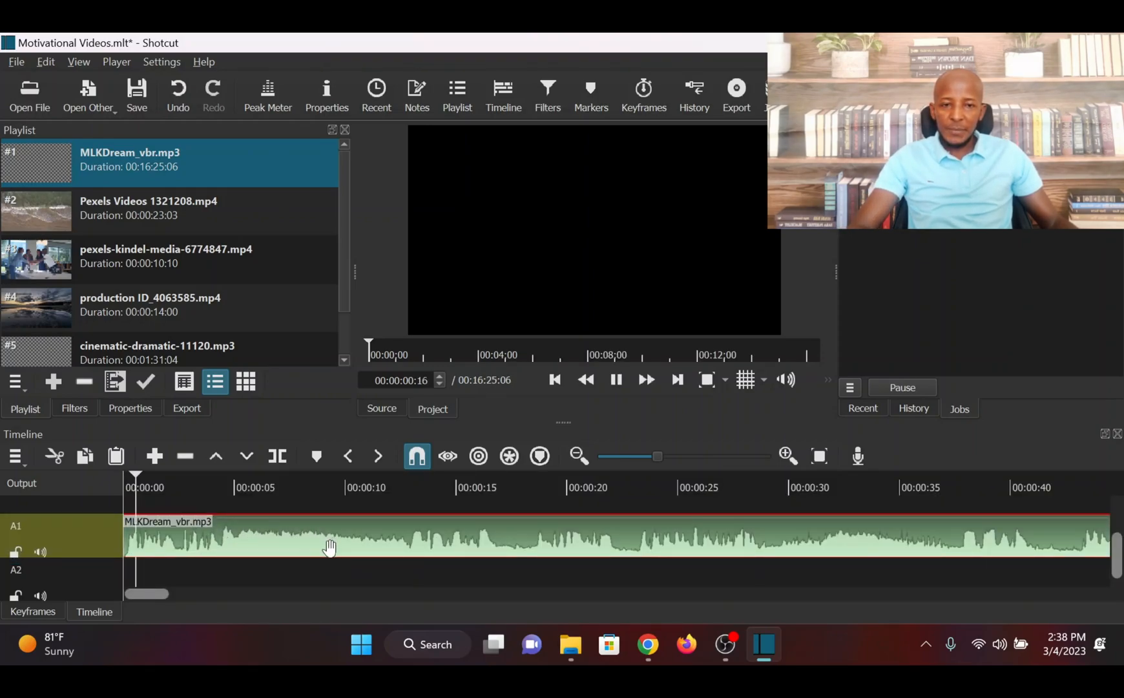
pyautogui.press('space')
pyautogui.moveTo(186, 475); pyautogui.dragTo(110, 477)
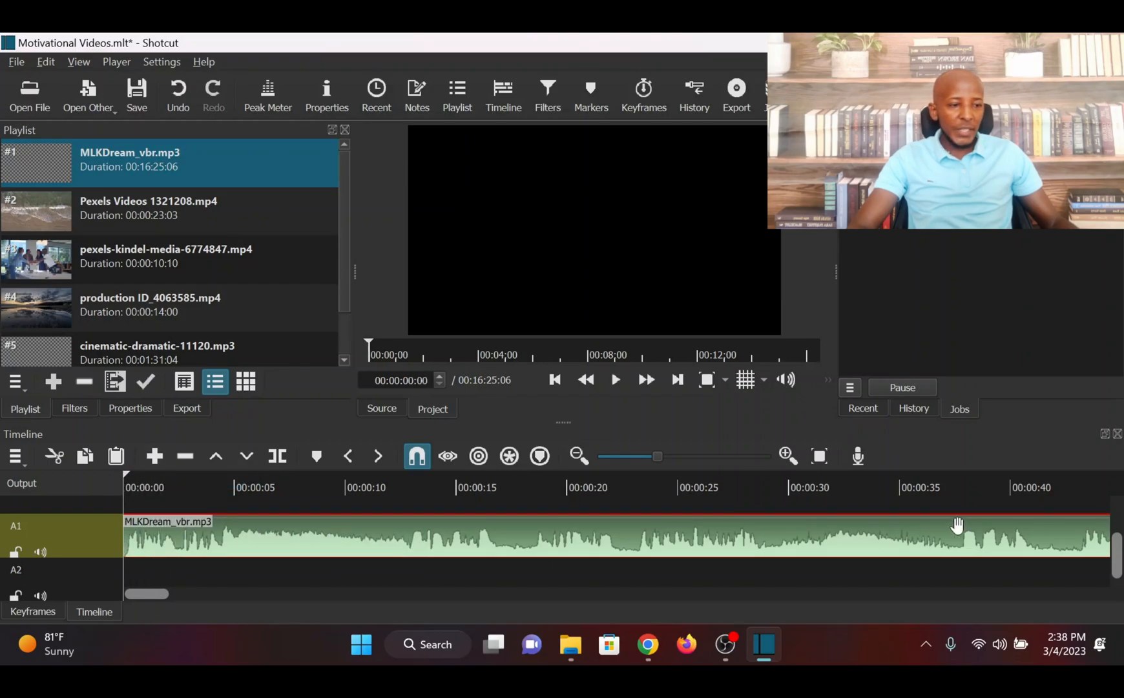
# Place Pexels Videos 1321208.mp4 at the start of track V1, directly followed by pexels-kindel-media-6774847.mp4
pyautogui.scroll(3, 1117, 535)
pyautogui.scroll(2, 1120, 536)
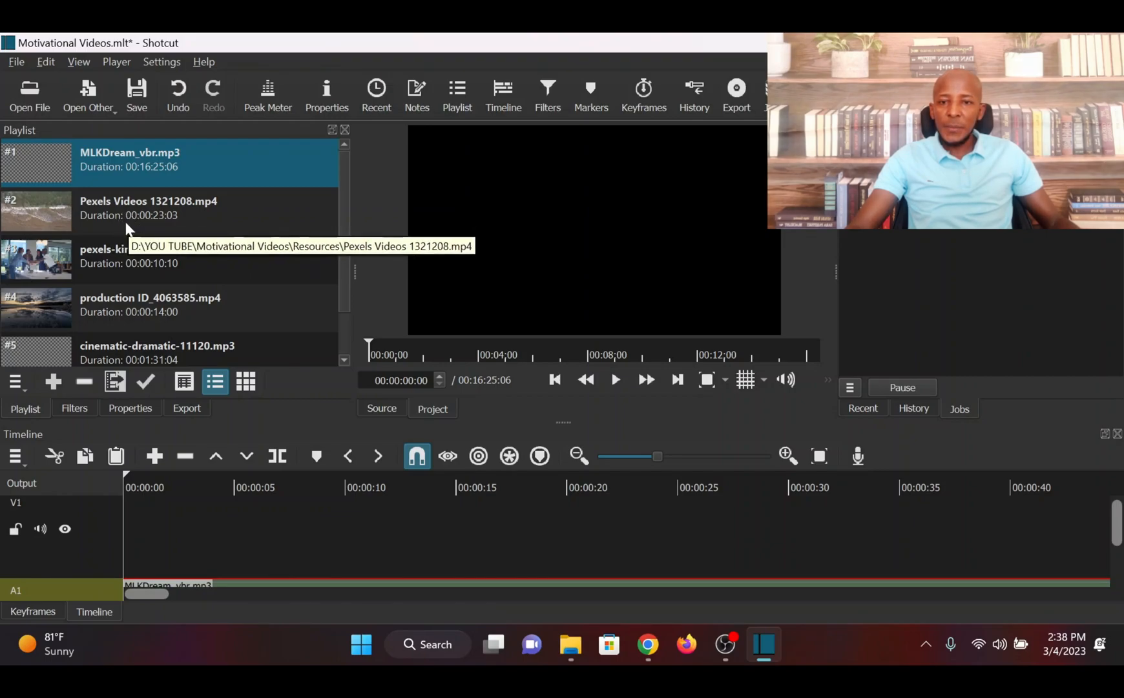
pyautogui.moveTo(127, 228); pyautogui.dragTo(161, 524)
pyautogui.moveTo(112, 258); pyautogui.dragTo(637, 513)
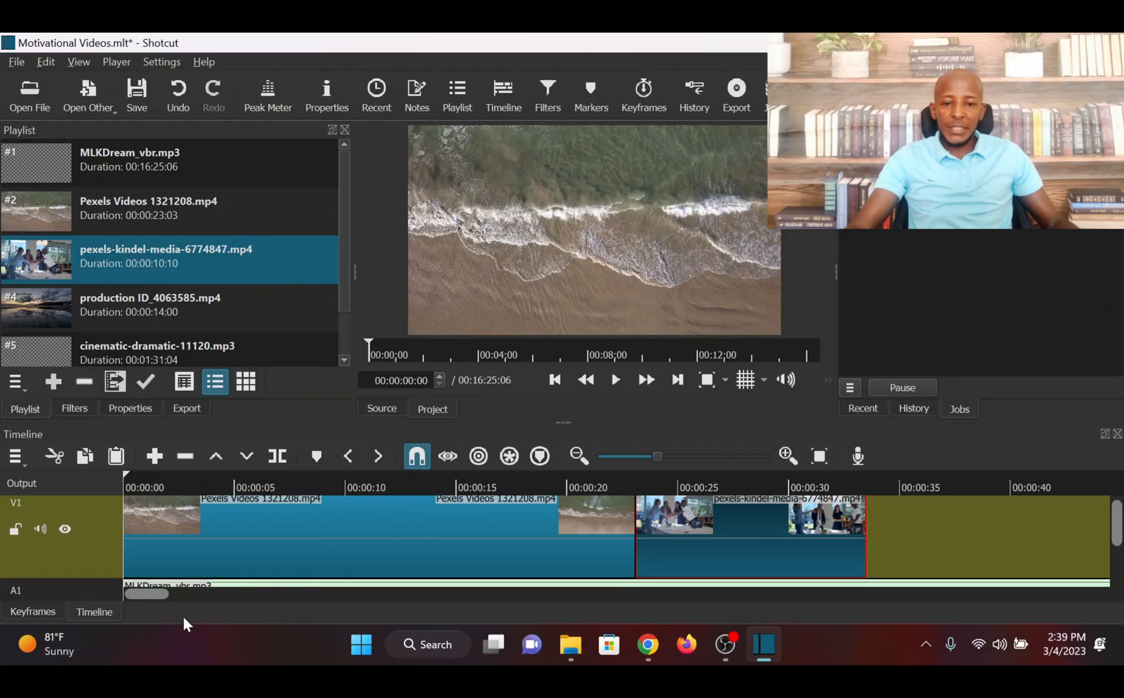
# Append production ID_4063585.mp4 to the clips on V1, followed by Pexels Videos 1321208.mp4 a second time
pyautogui.moveTo(151, 595); pyautogui.dragTo(175, 600)
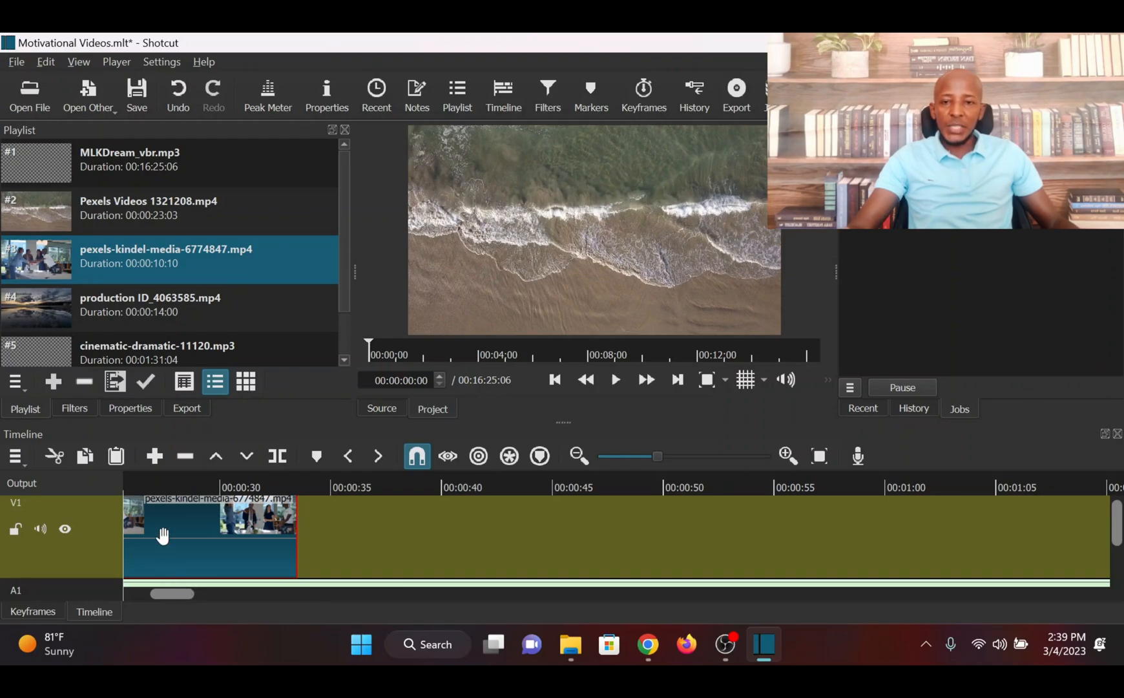
pyautogui.moveTo(113, 313); pyautogui.dragTo(299, 513)
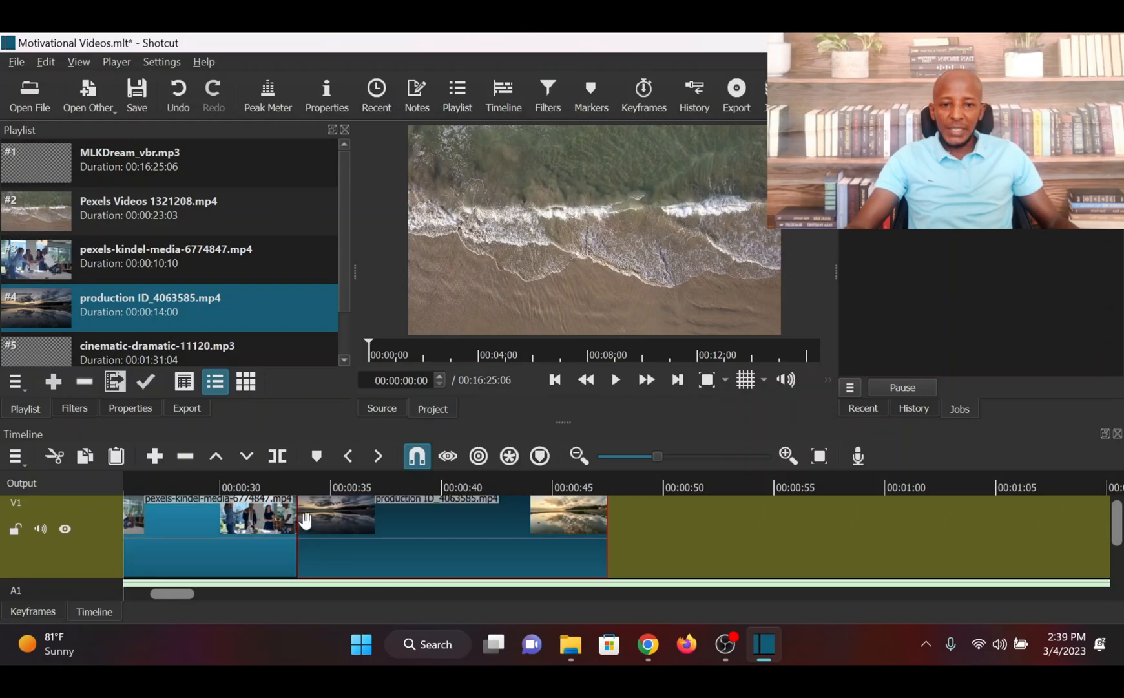
pyautogui.moveTo(58, 213); pyautogui.dragTo(611, 517)
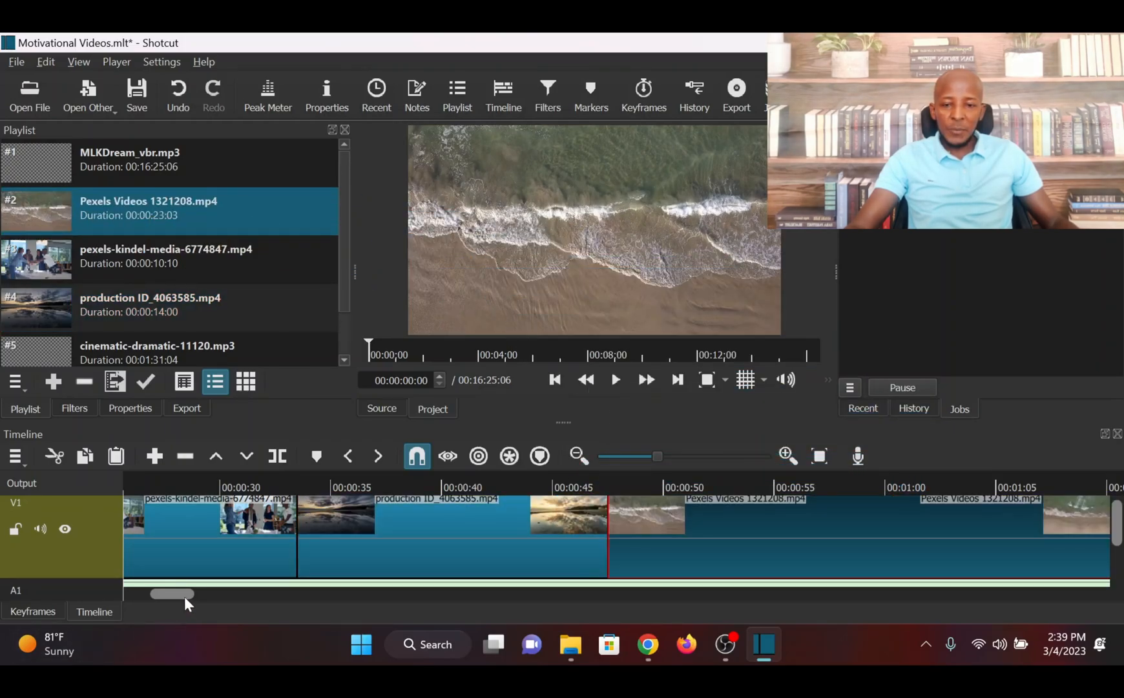
# Split the speech audio on A1 at 00:01:10:16, where the last video clip ends, and delete the part after it
pyautogui.moveTo(177, 592); pyautogui.dragTo(216, 588)
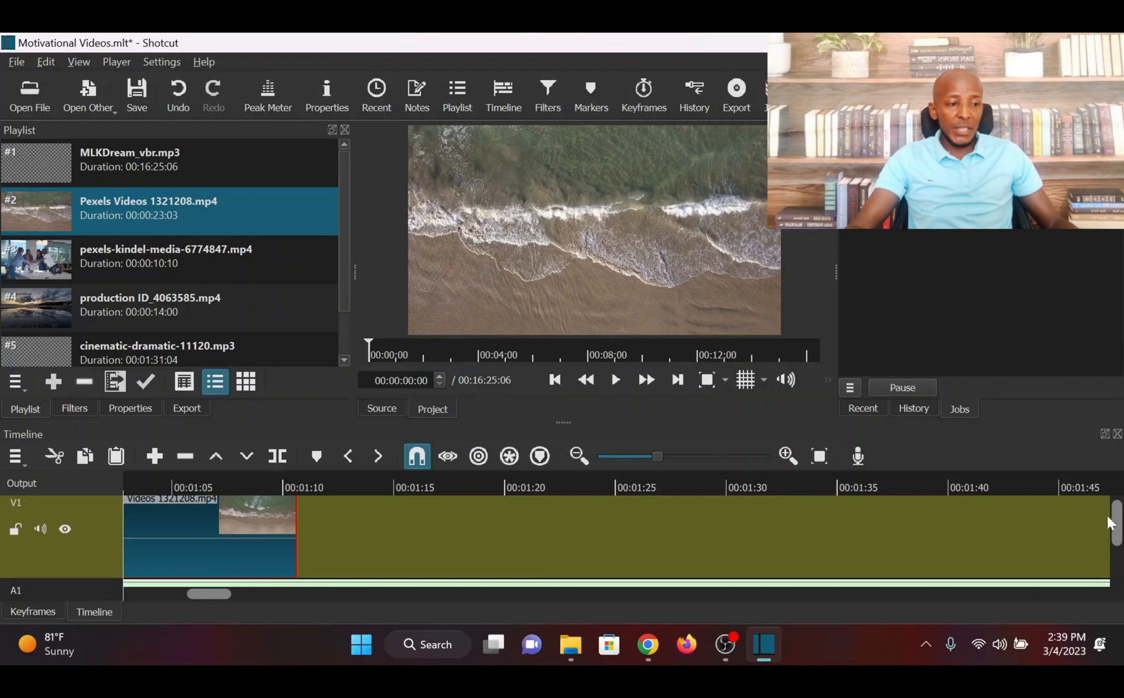
pyautogui.moveTo(1119, 526); pyautogui.dragTo(1115, 551)
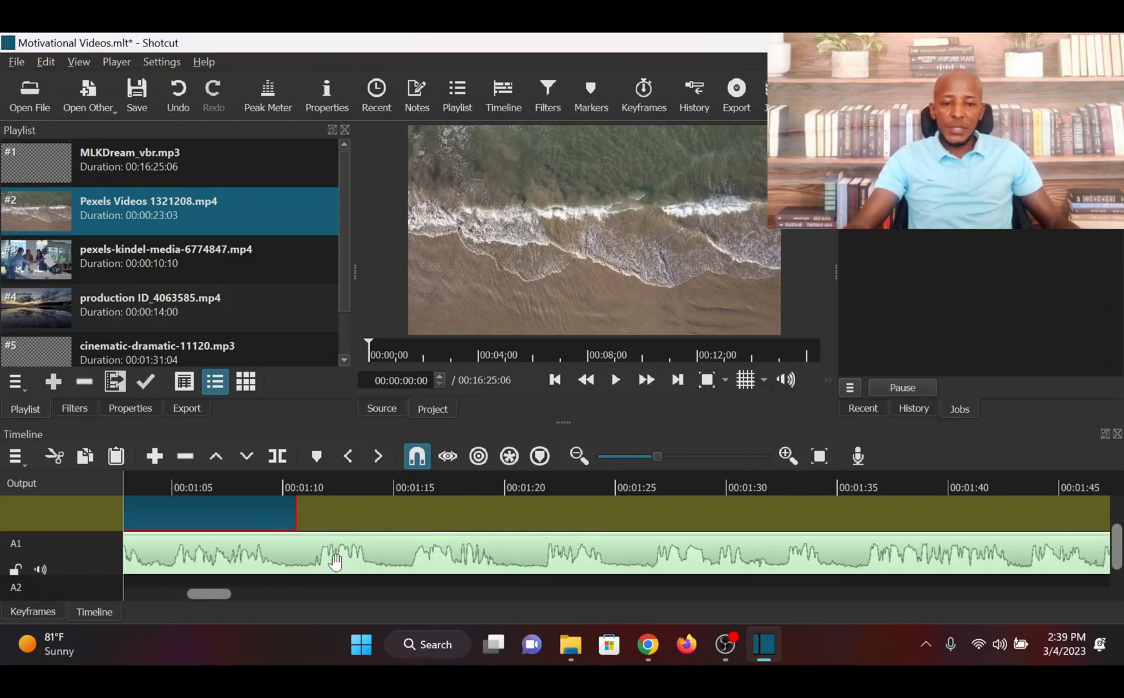
pyautogui.click(319, 570)
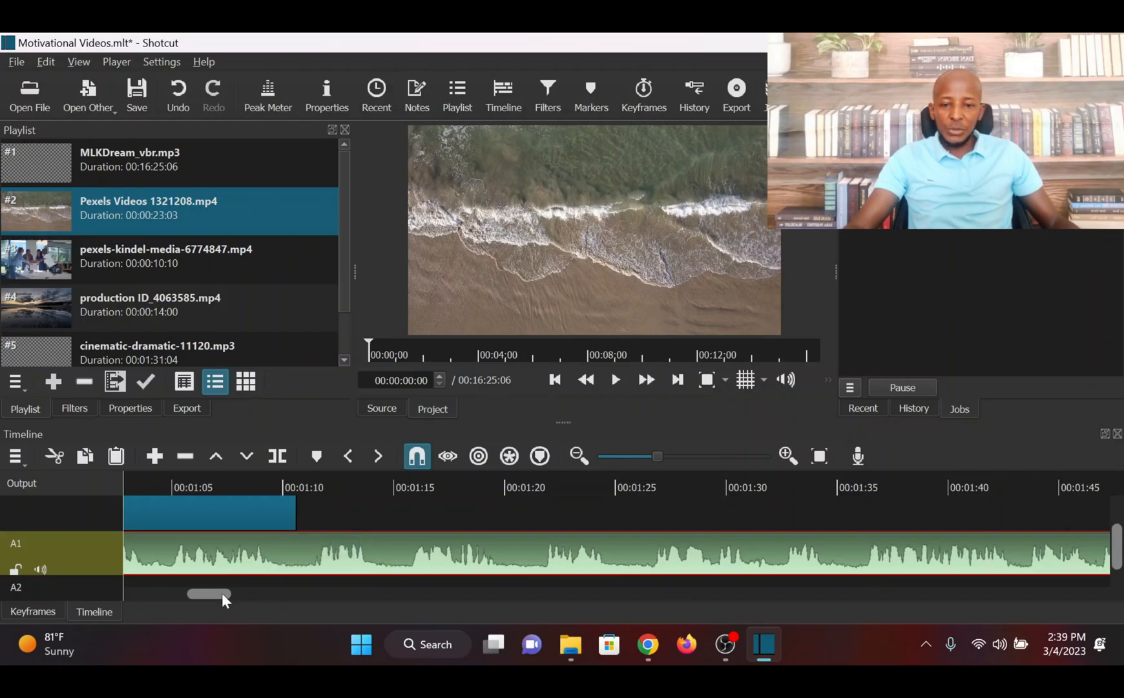
pyautogui.moveTo(220, 592); pyautogui.dragTo(213, 593)
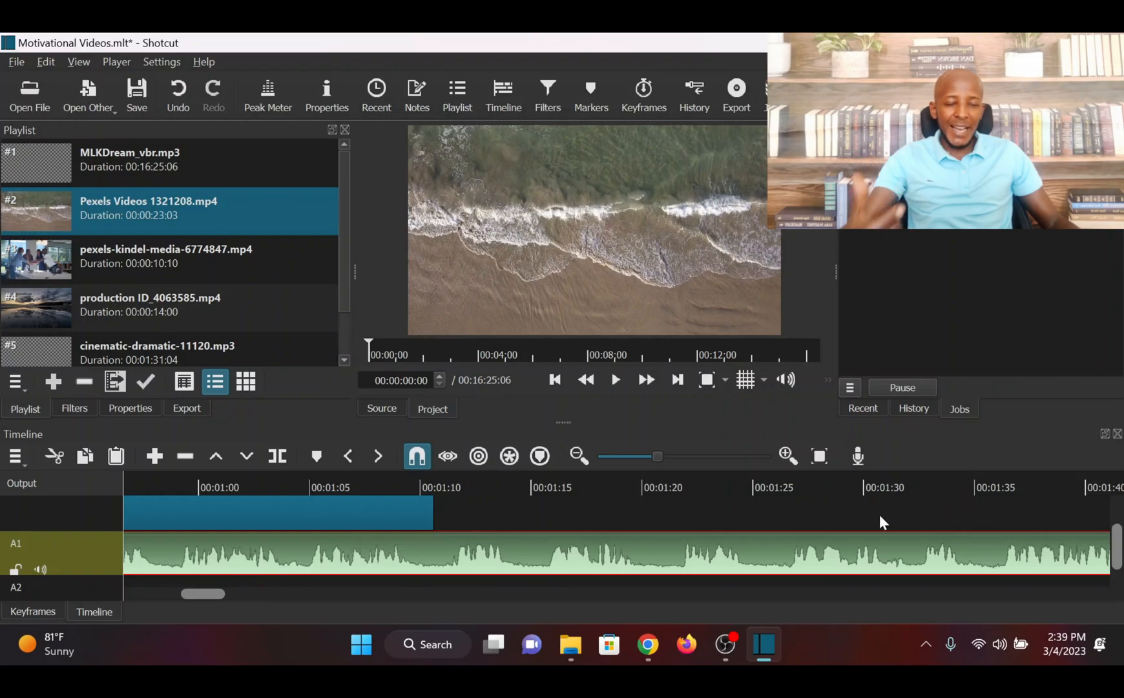
pyautogui.click(442, 486)
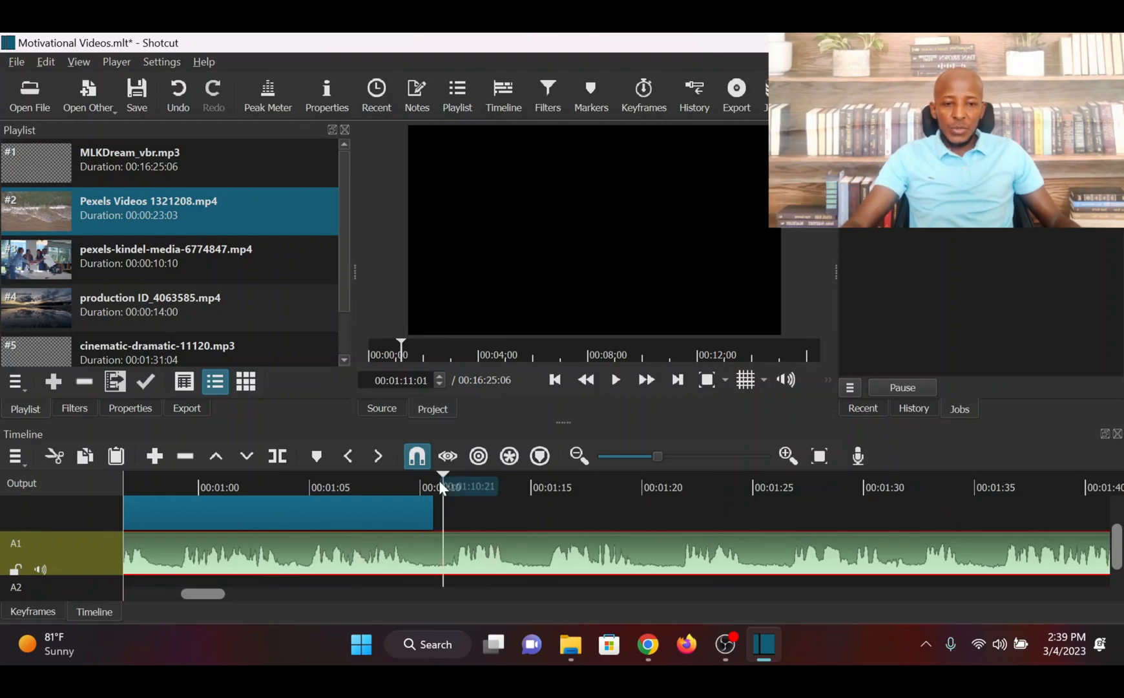
pyautogui.moveTo(440, 475); pyautogui.dragTo(435, 477)
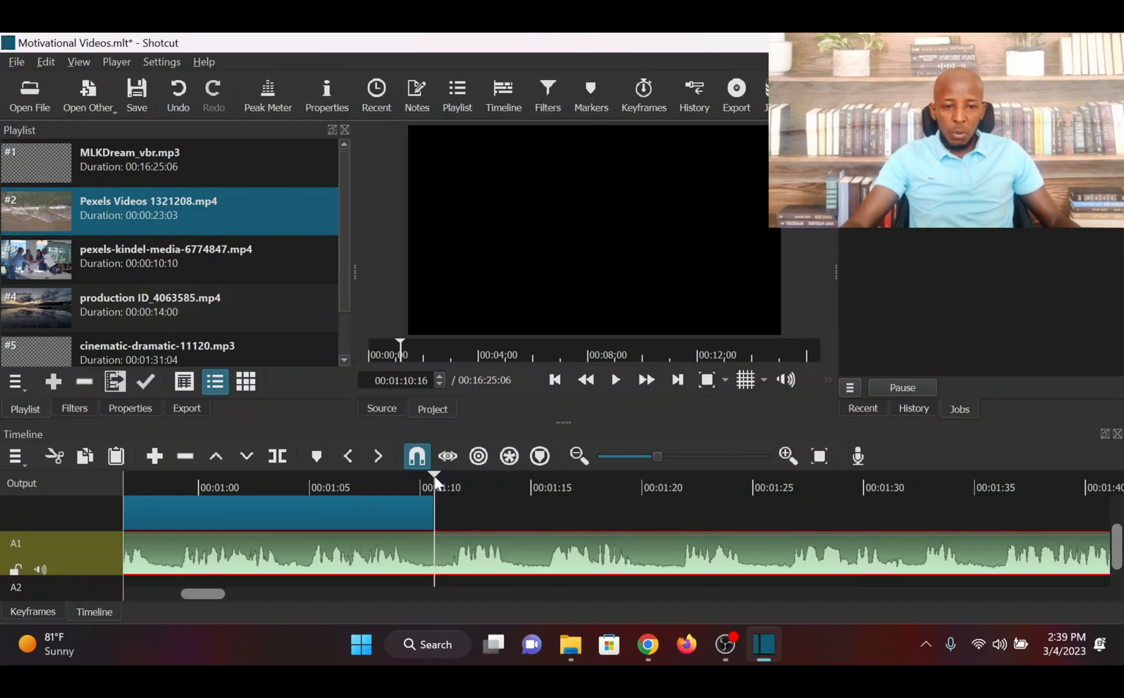
pyautogui.click(277, 456)
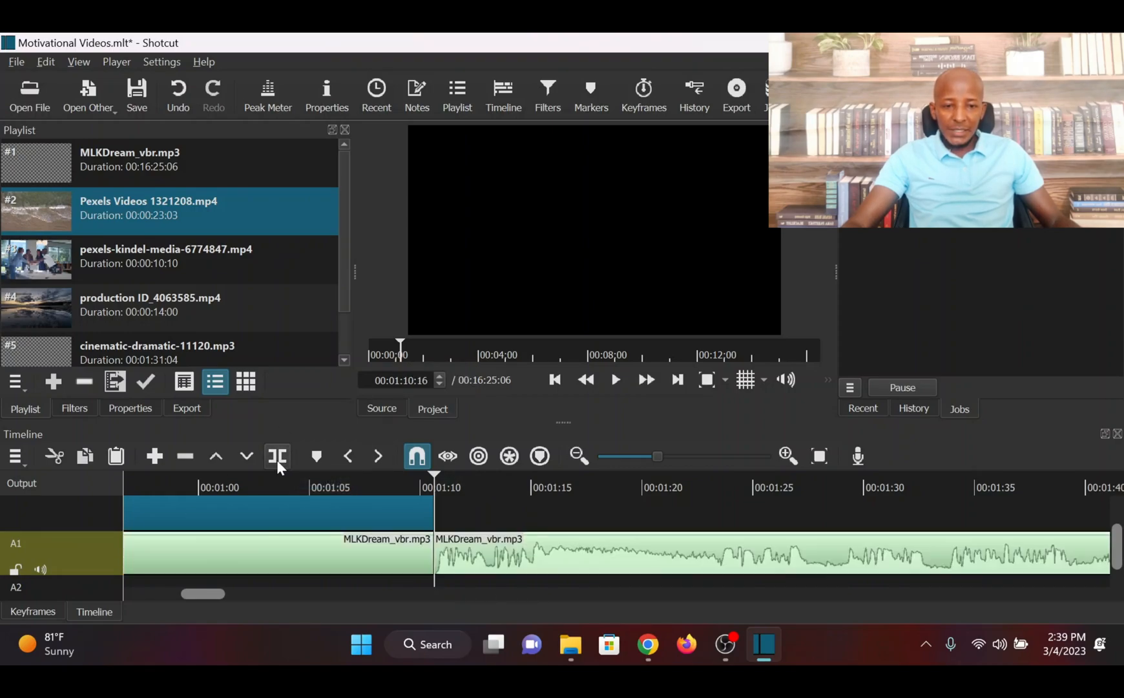
pyautogui.click(490, 554)
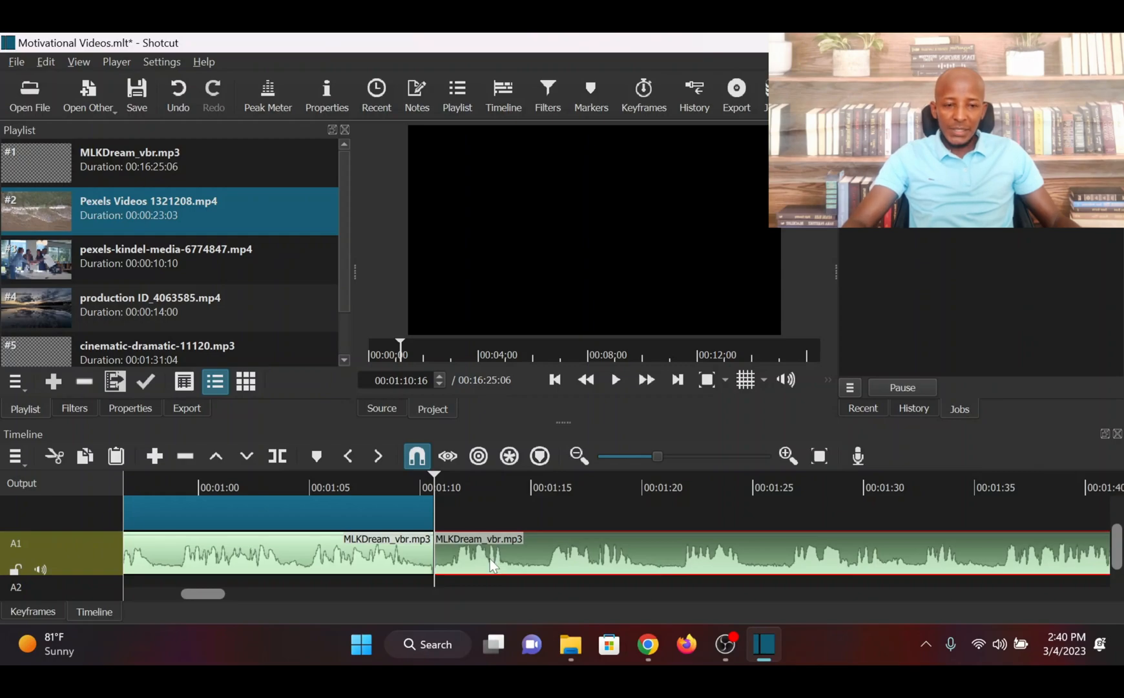
pyautogui.press('Delete')
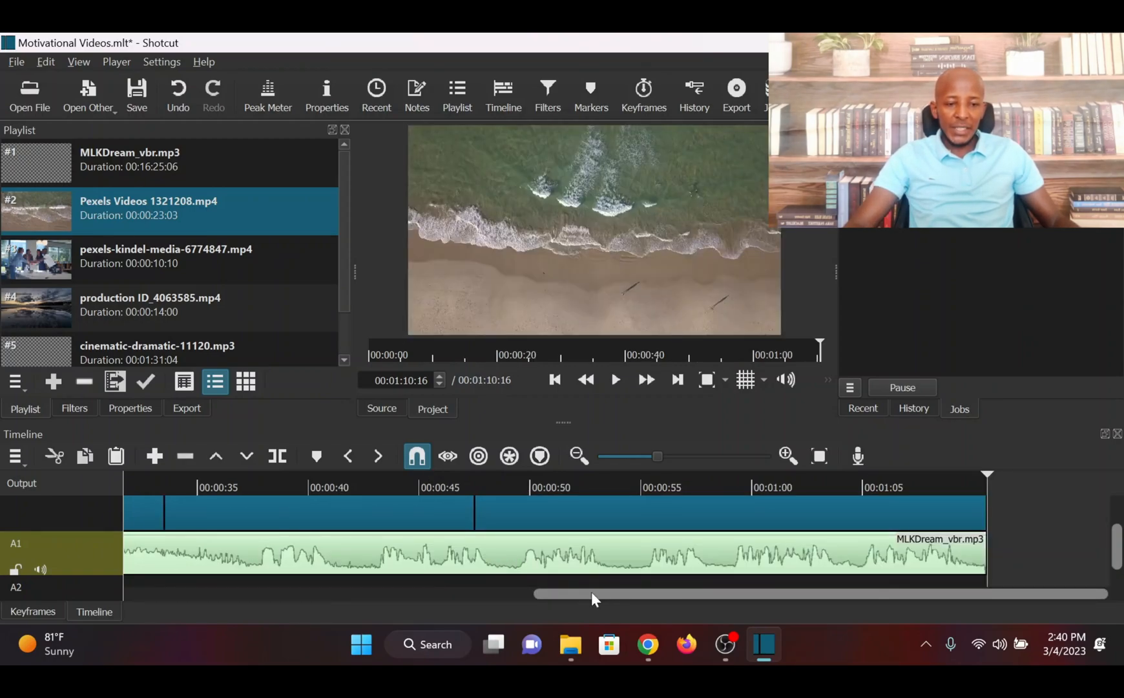
# Move the playhead back to the start of the timeline and preview the first seconds of video with the speech
pyautogui.moveTo(591, 593); pyautogui.dragTo(142, 618)
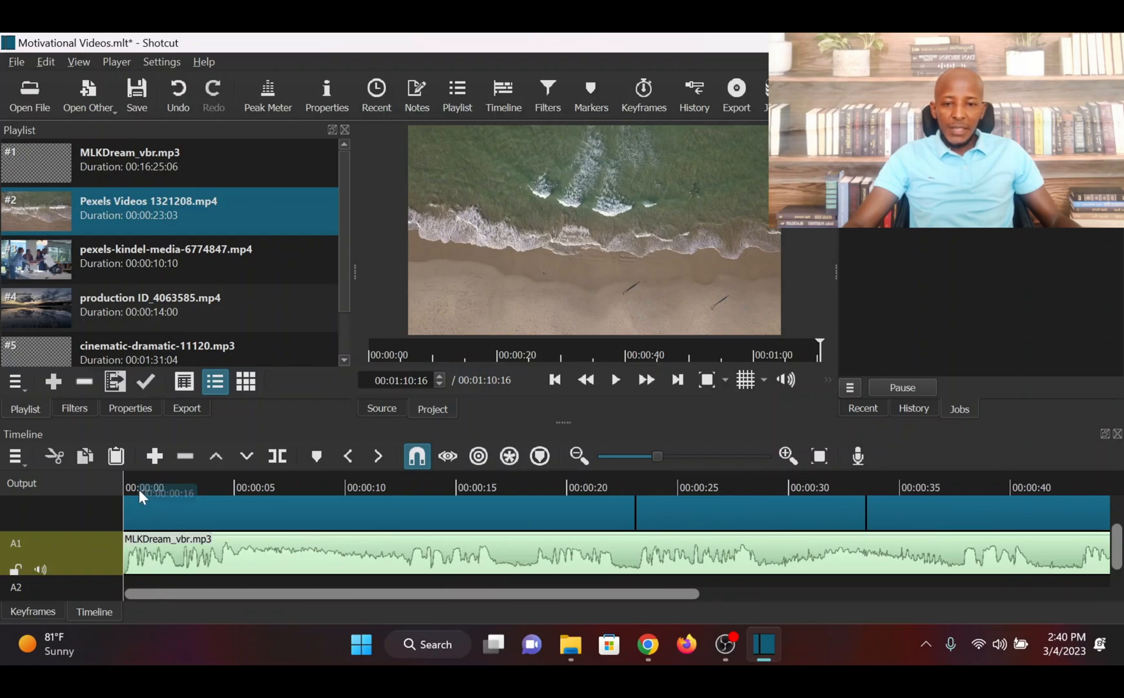
pyautogui.scroll(-1, 1119, 541)
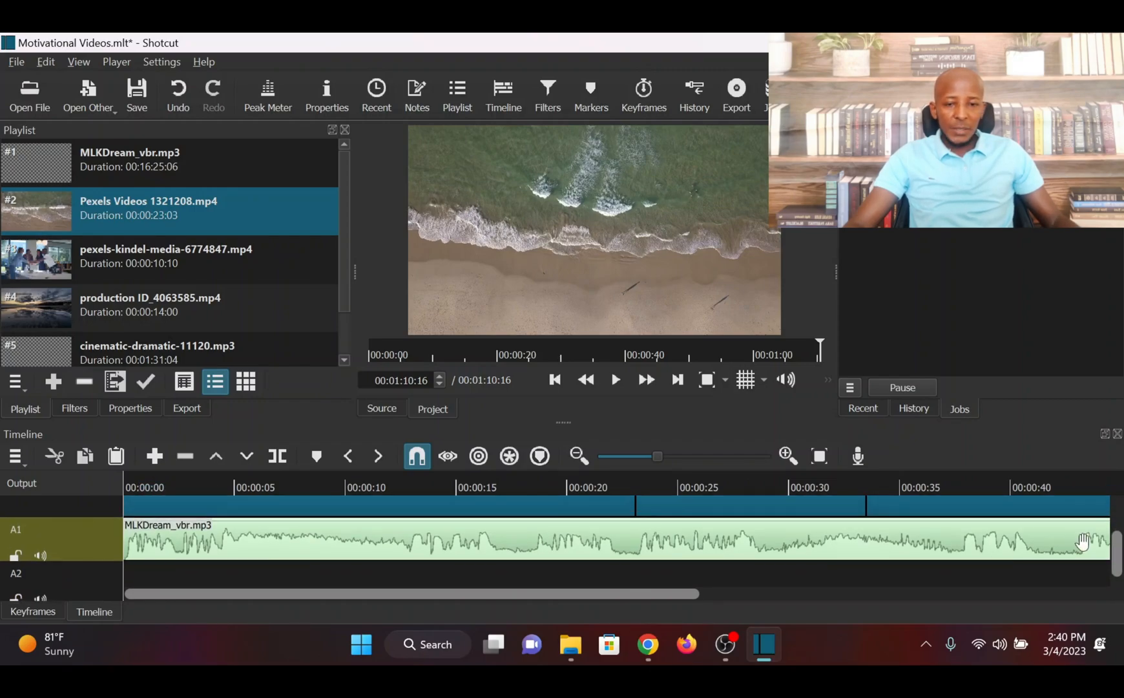
pyautogui.click(135, 575)
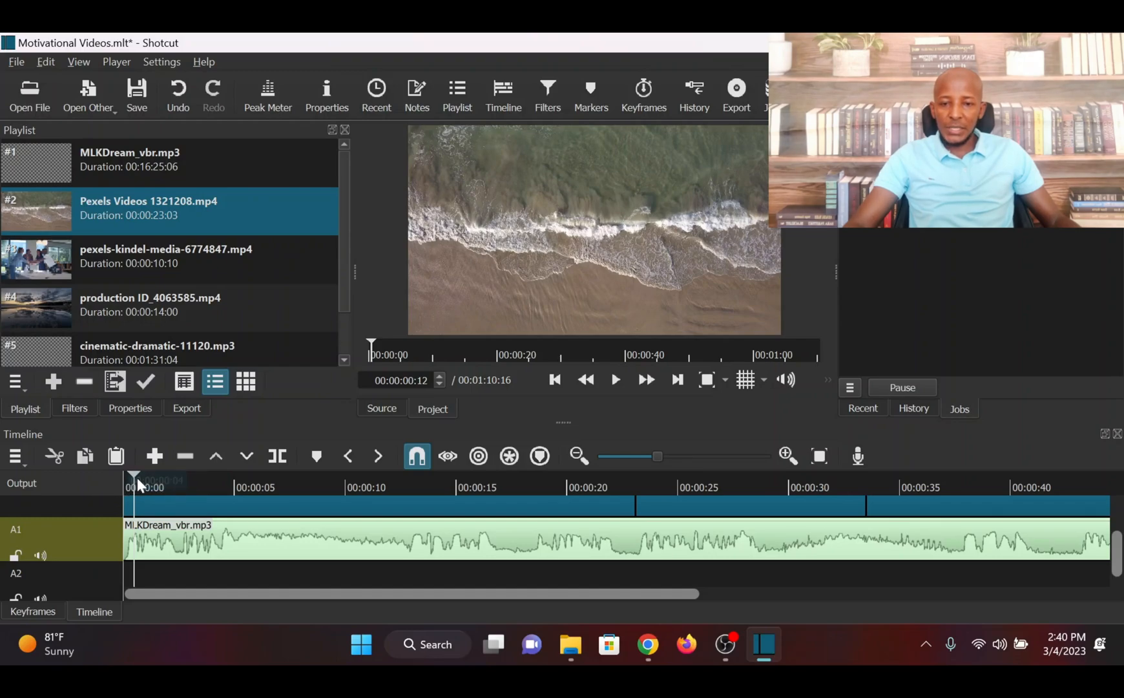
pyautogui.moveTo(135, 474); pyautogui.dragTo(113, 480)
pyautogui.press('space')
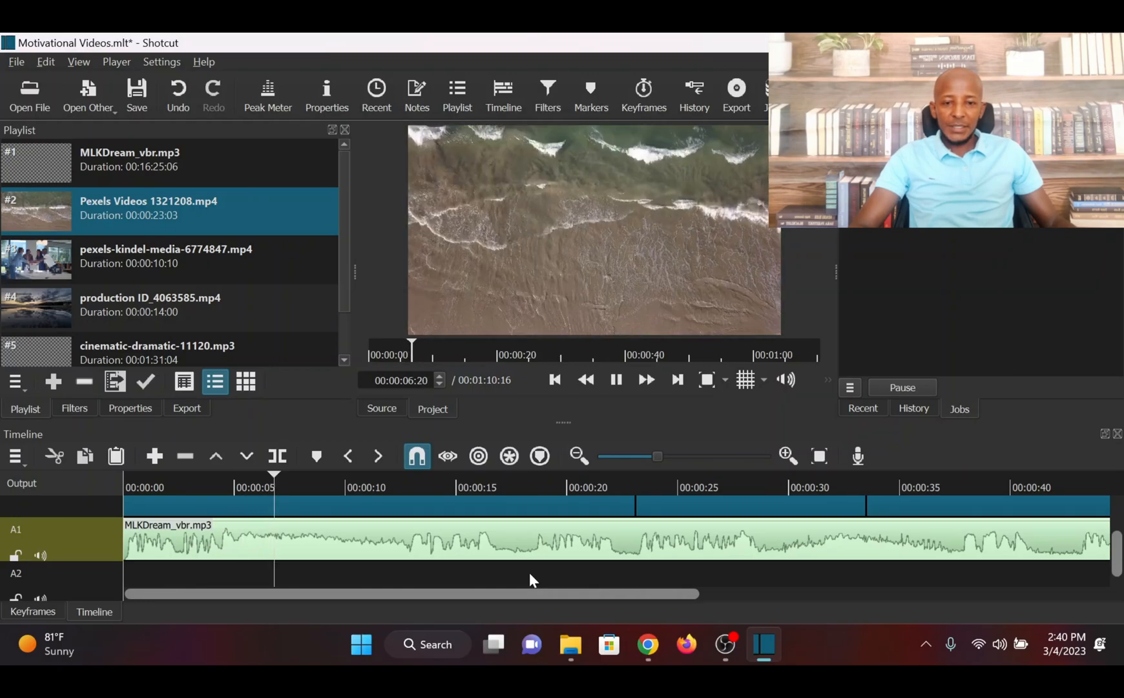
pyautogui.press('space')
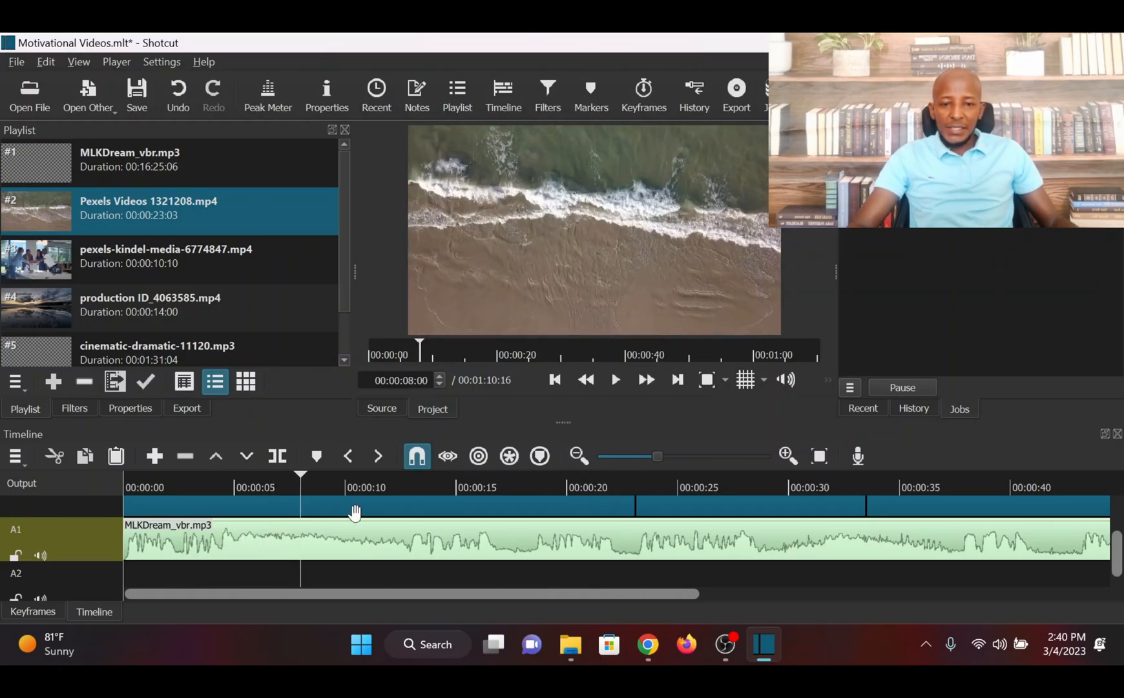
# Place cinematic-dramatic-11120.mp3 on audio track A2, beginning at the start of the timeline
pyautogui.moveTo(301, 477); pyautogui.dragTo(124, 510)
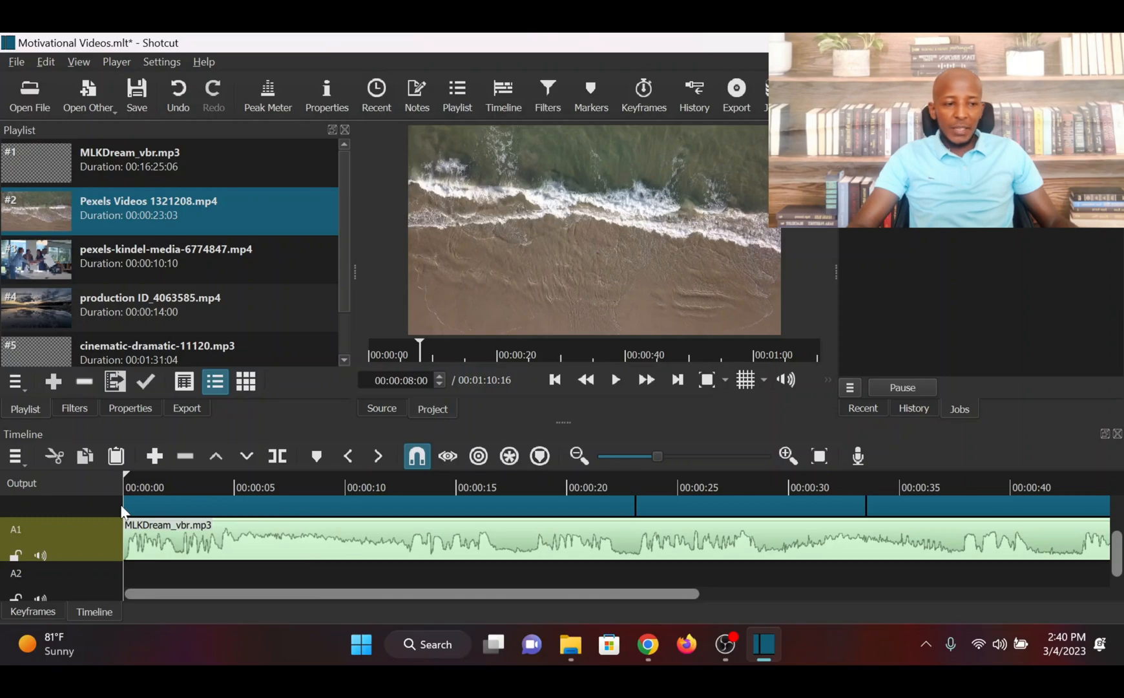
pyautogui.moveTo(1118, 554); pyautogui.dragTo(1109, 577)
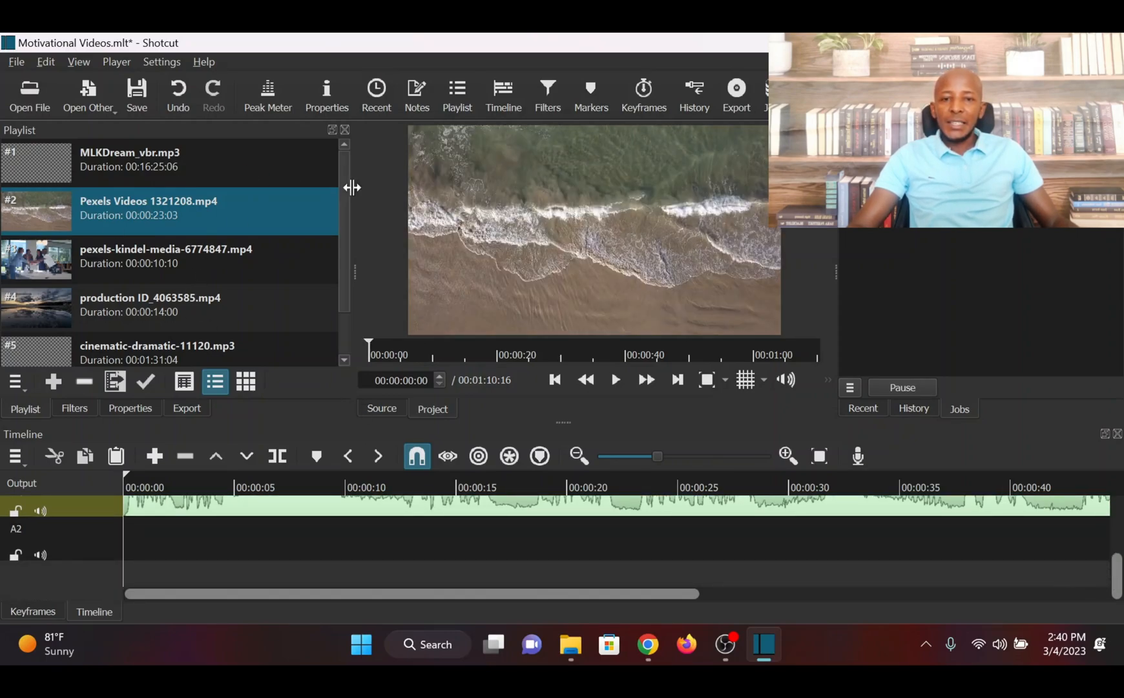
pyautogui.scroll(-1, 347, 232)
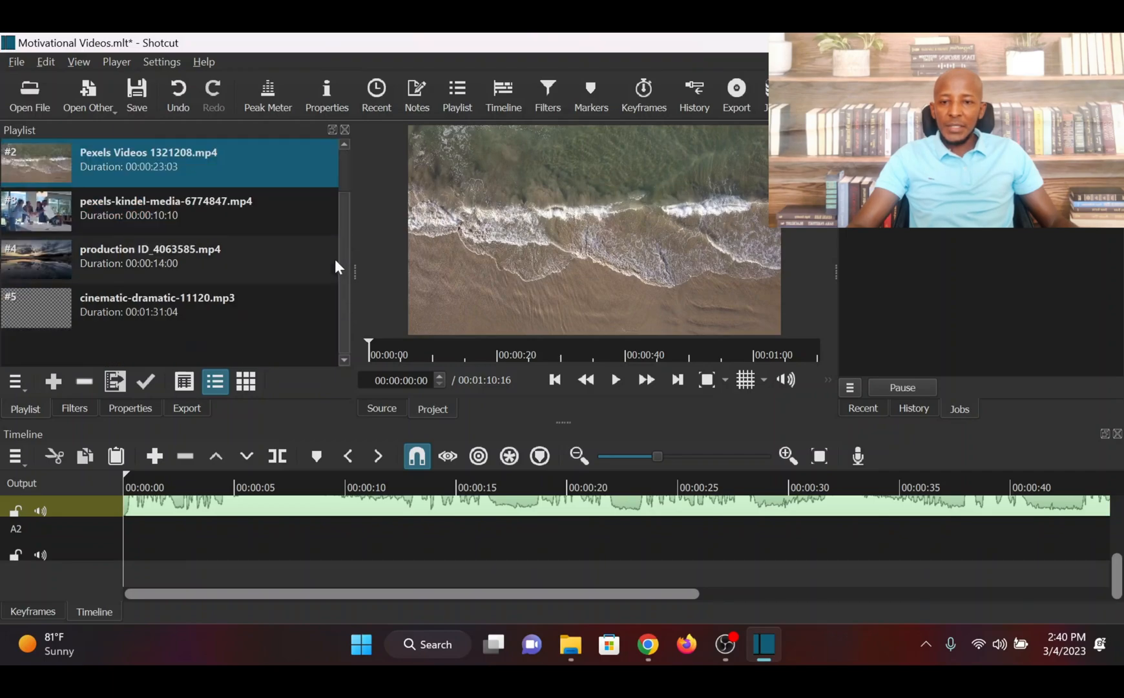
pyautogui.click(139, 308)
pyautogui.moveTo(227, 533); pyautogui.dragTo(173, 546)
# Split the background music on A2 at 00:01:10:16, where the speech audio ends, and delete the part after it
pyautogui.moveTo(233, 594); pyautogui.dragTo(630, 584)
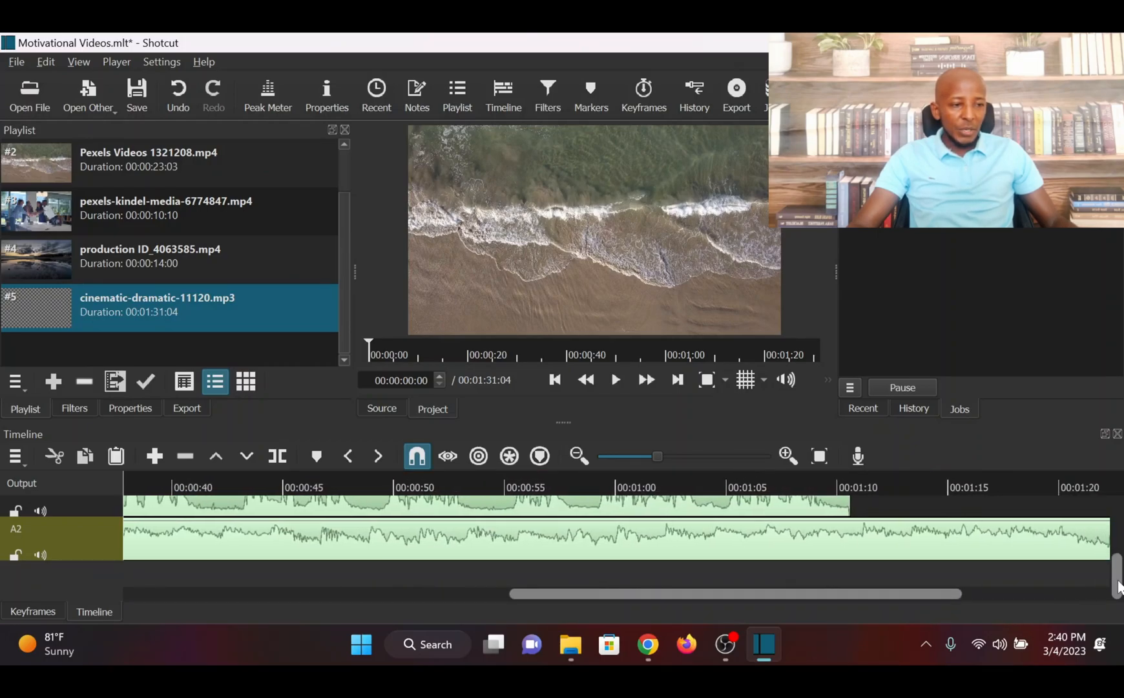
pyautogui.moveTo(1122, 587)
pyautogui.mouseDown()
pyautogui.moveTo(1122, 534)
pyautogui.moveTo(1123, 586)
pyautogui.mouseUp()
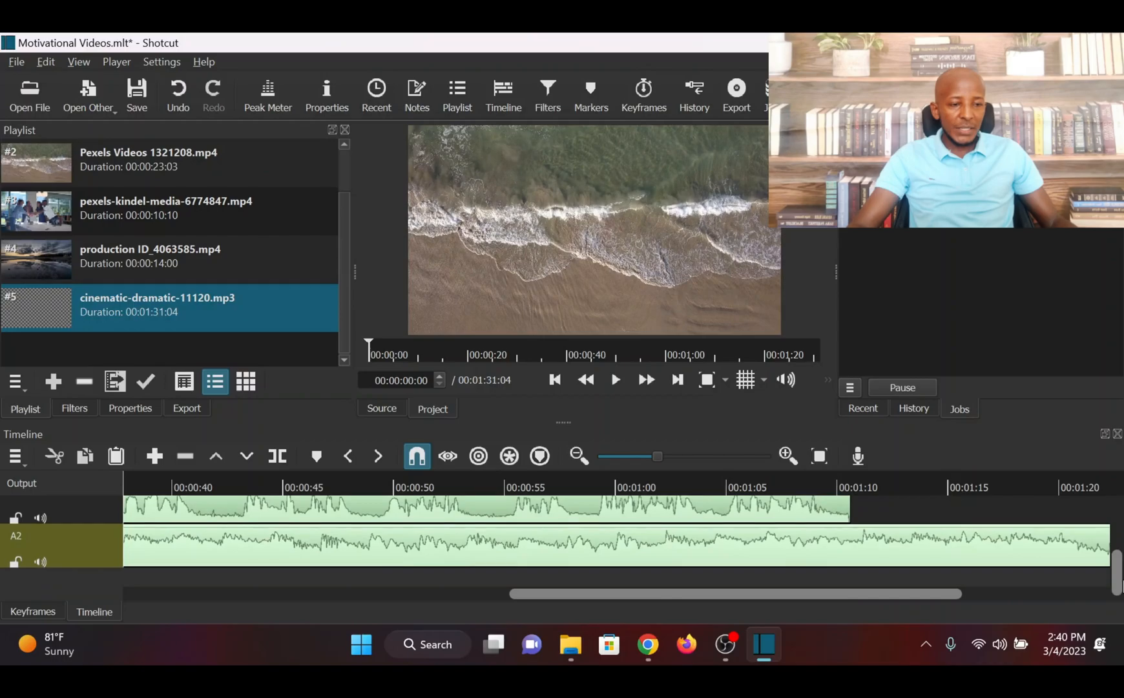
pyautogui.click(908, 551)
pyautogui.click(881, 511)
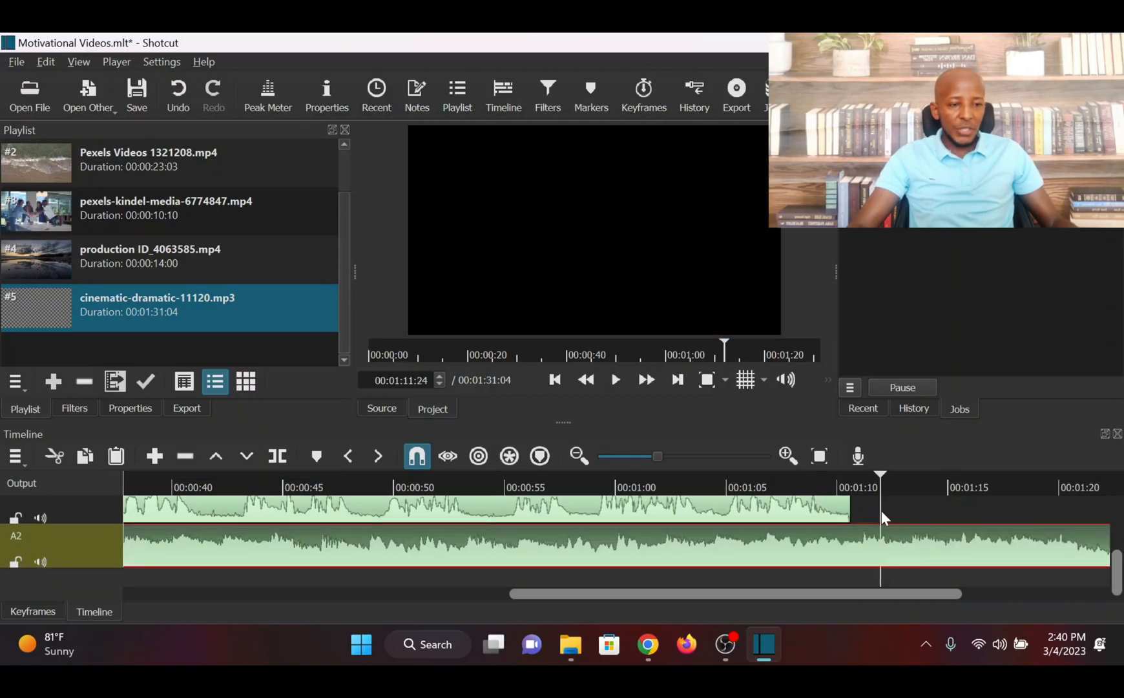
pyautogui.moveTo(881, 474); pyautogui.dragTo(850, 478)
pyautogui.click(277, 456)
pyautogui.click(885, 542)
pyautogui.press('Delete')
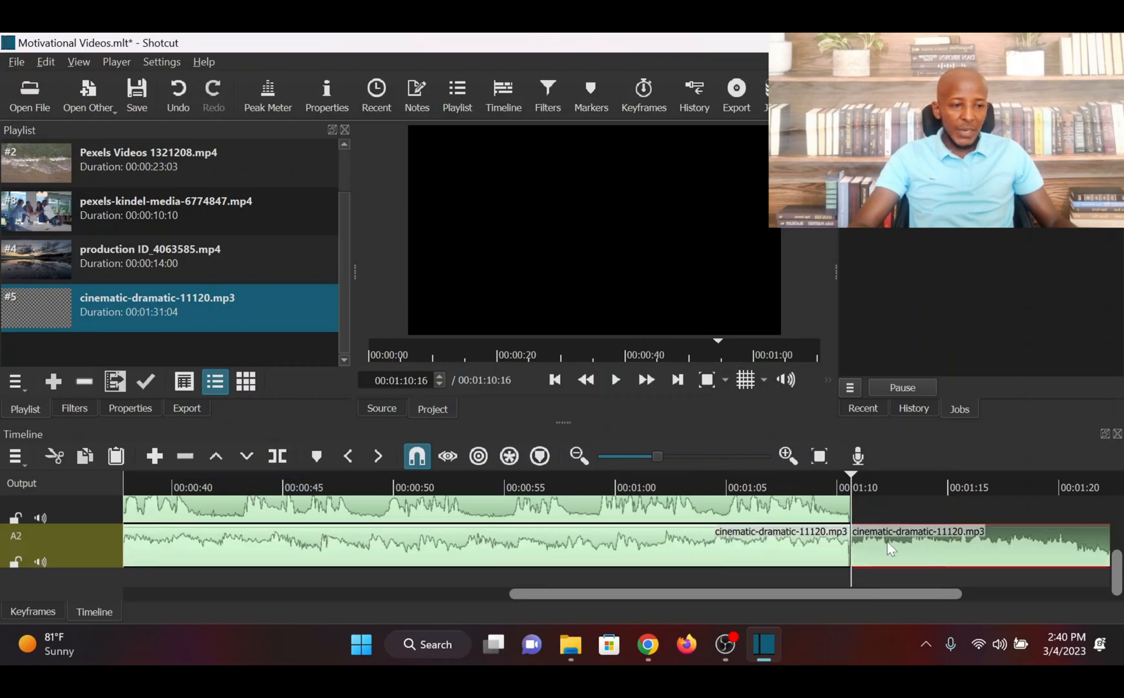
# Return the playhead to the start of the timeline and preview the first seconds with speech and music together
pyautogui.moveTo(988, 475); pyautogui.dragTo(125, 475)
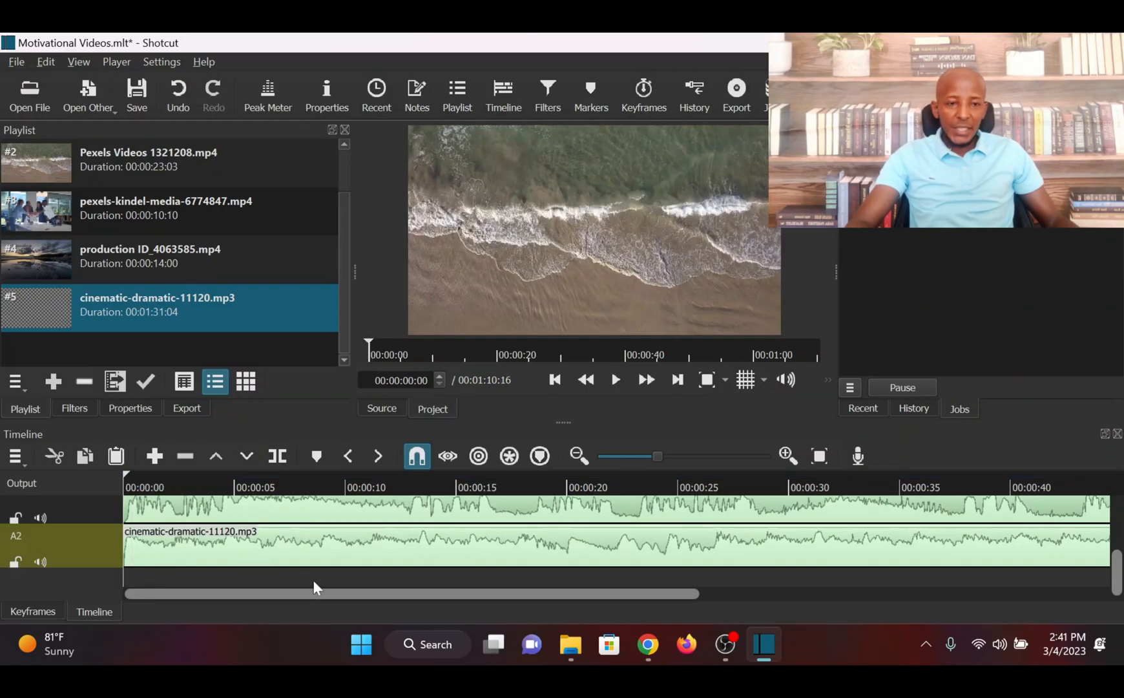
pyautogui.press('space')
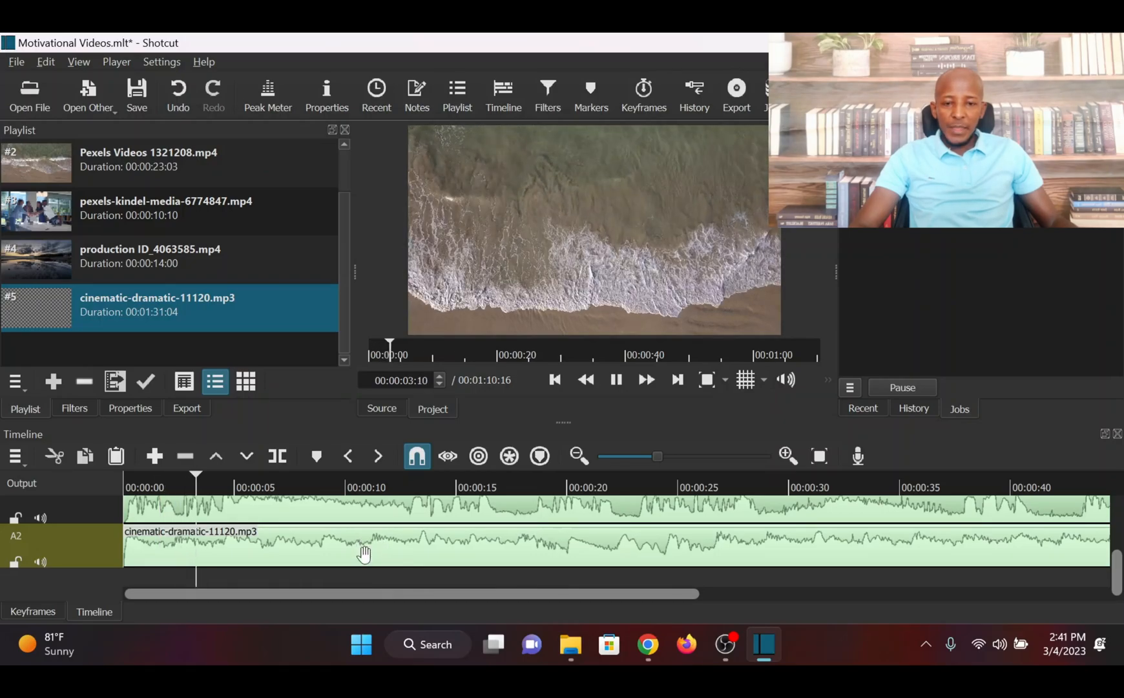
pyautogui.press('space')
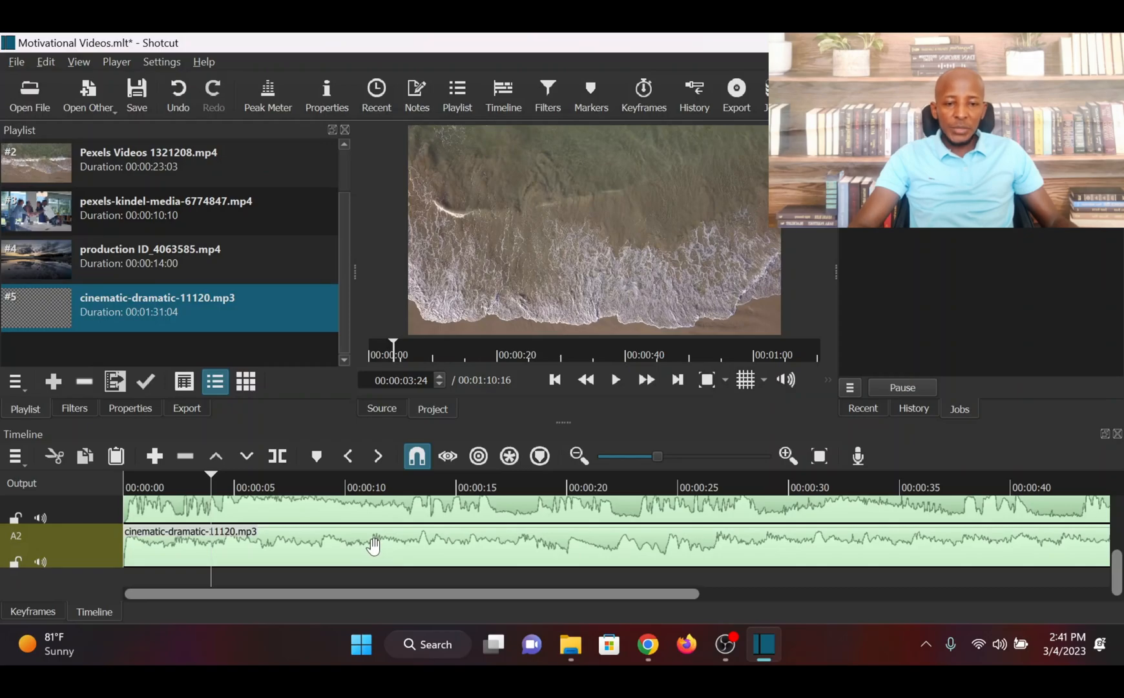
# Add a Gain / Volume filter to the music clip on A2 and set its level to -21.6 dB
pyautogui.click(374, 546)
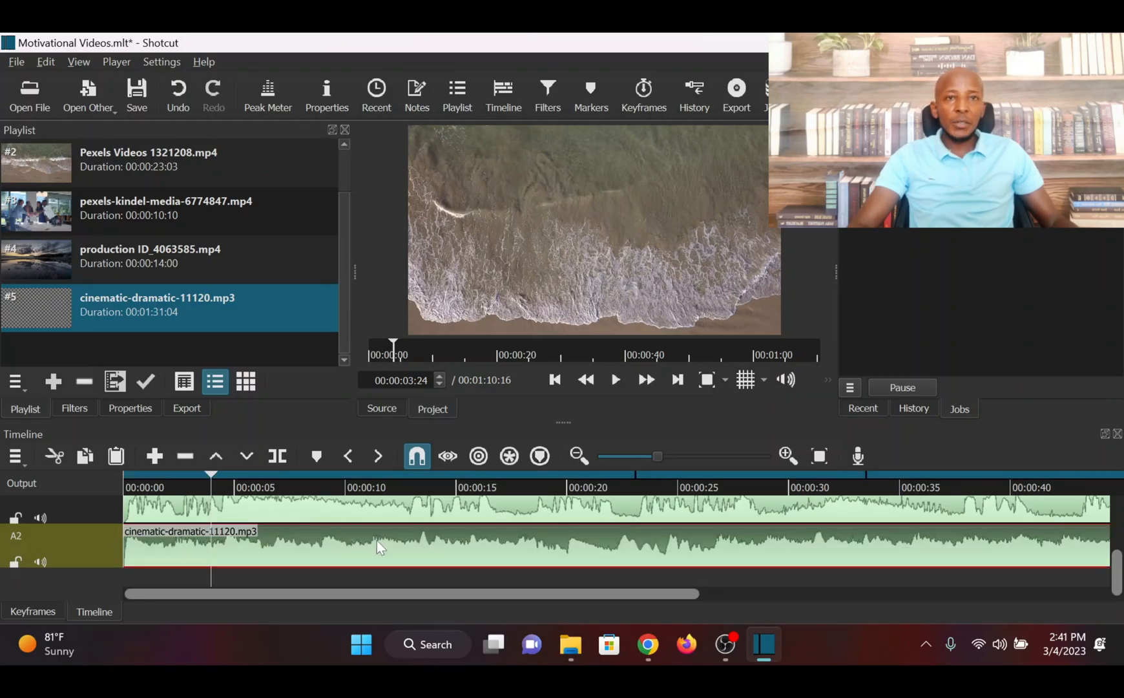
pyautogui.click(73, 409)
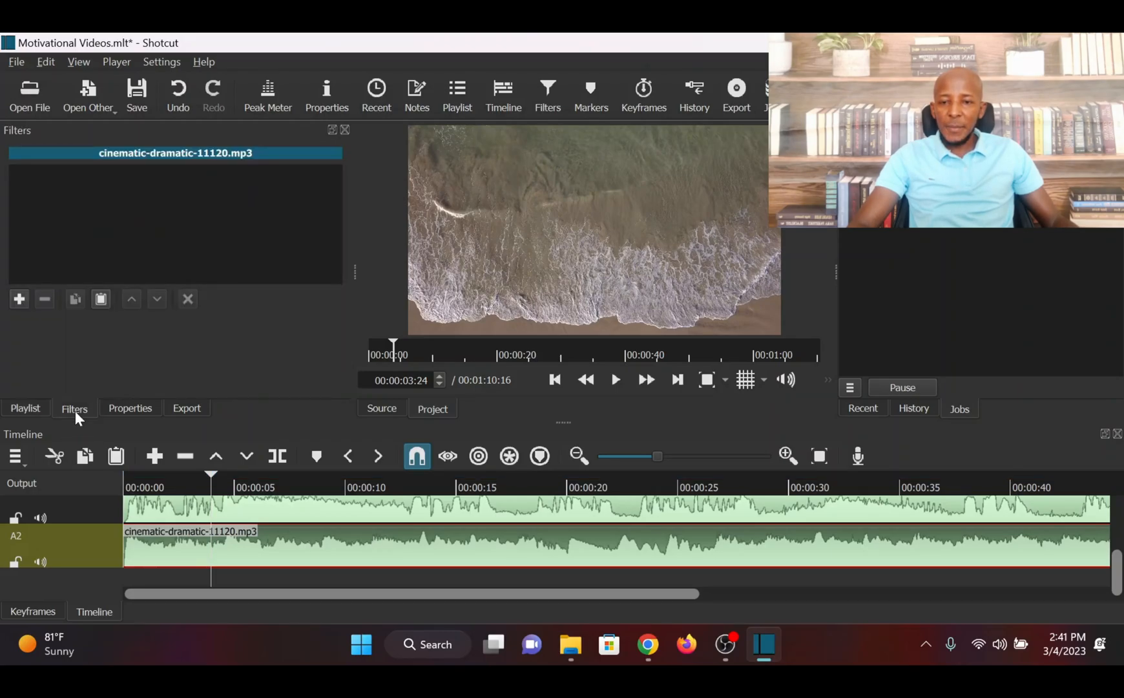
pyautogui.click(20, 298)
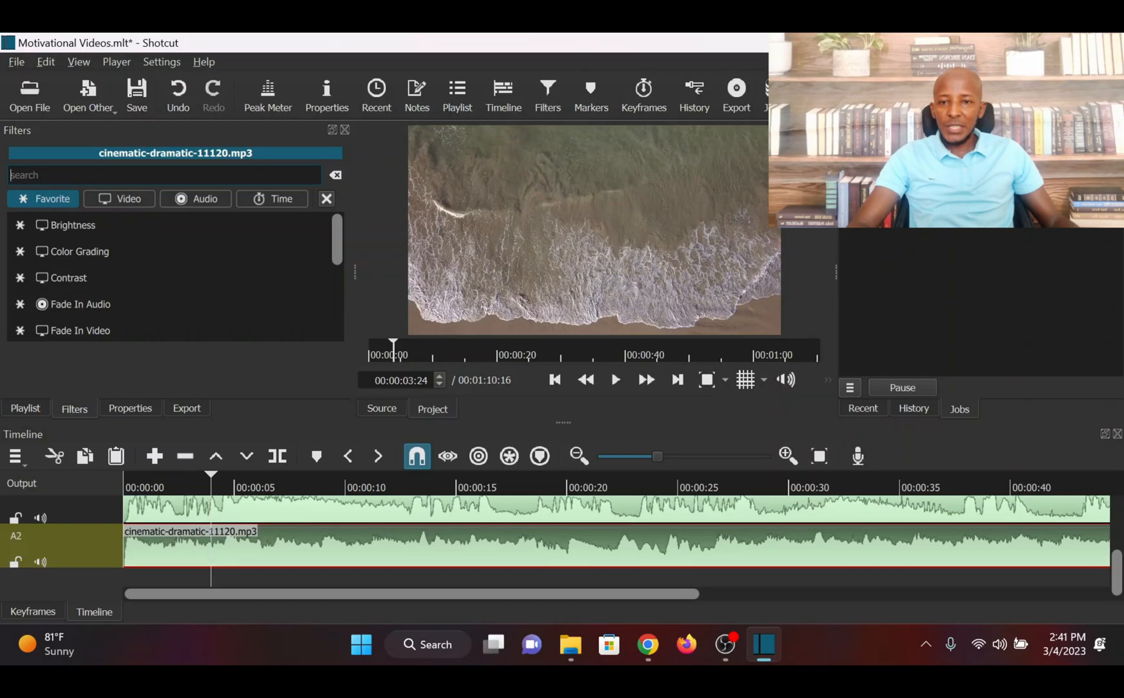
pyautogui.write('volume')
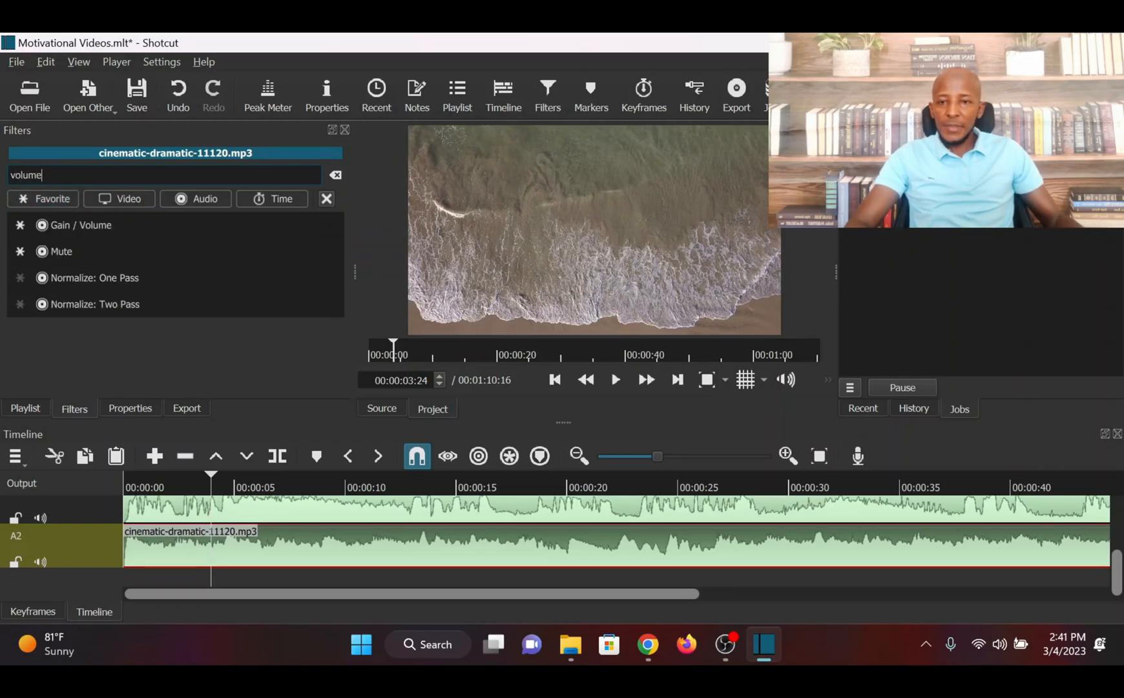
pyautogui.click(69, 225)
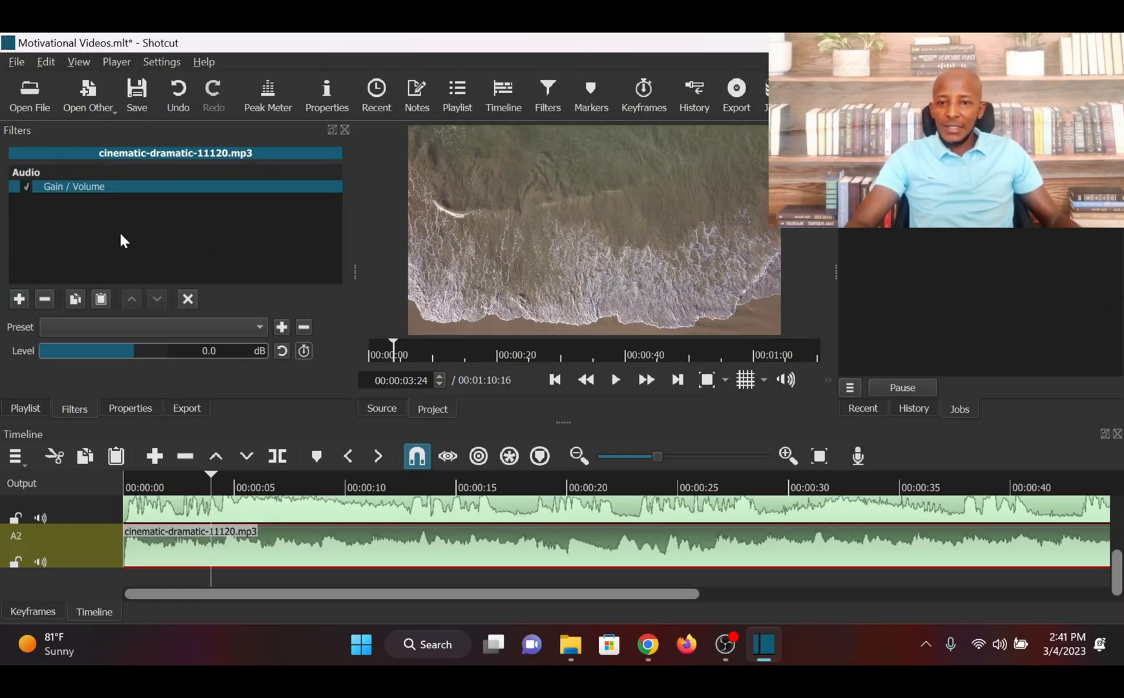
pyautogui.moveTo(130, 347); pyautogui.dragTo(105, 350)
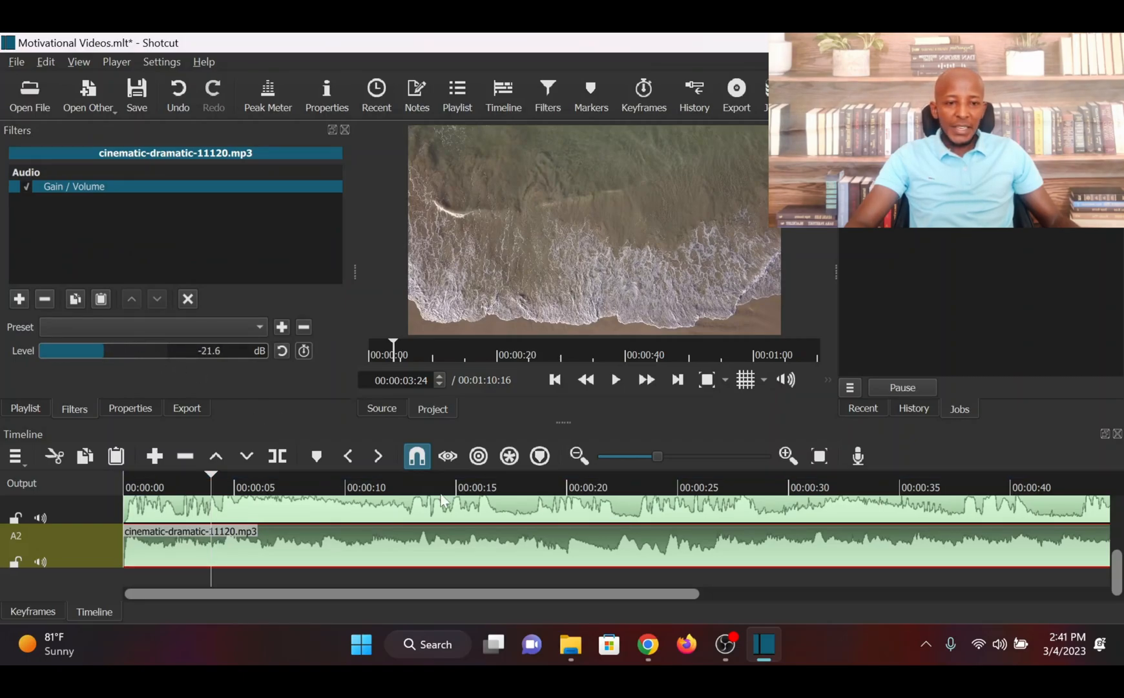
# Play on for about ten seconds to check the music's volume against the speech, then step back three frames to 00:00:14:14
pyautogui.press('space')
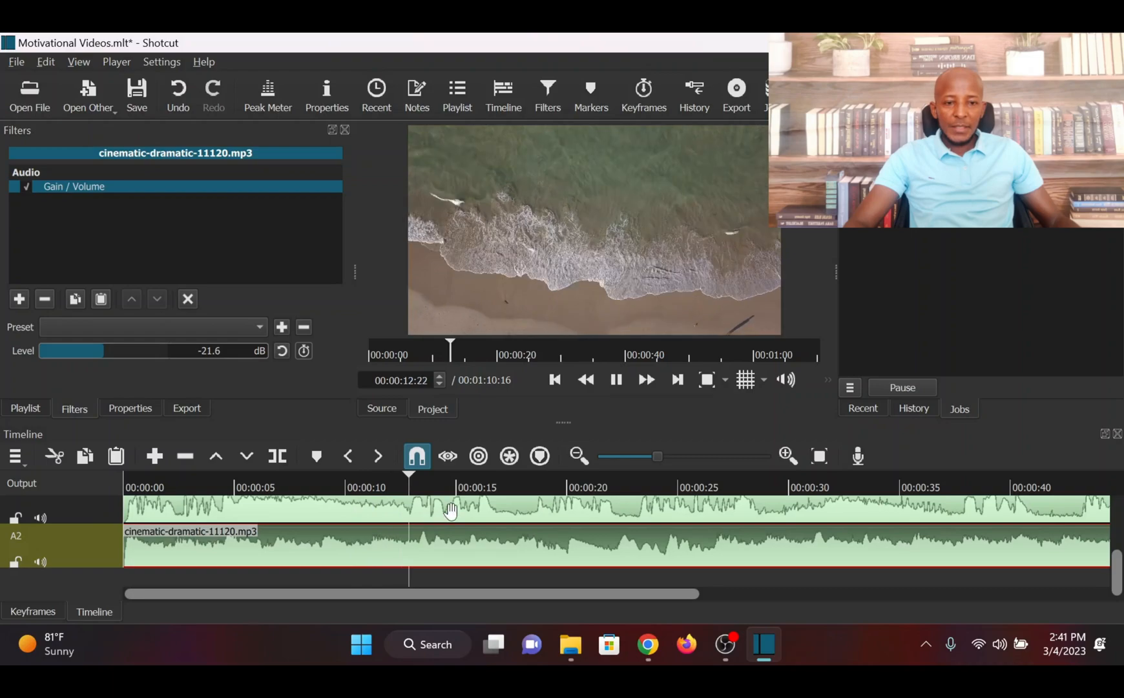
pyautogui.press('space')
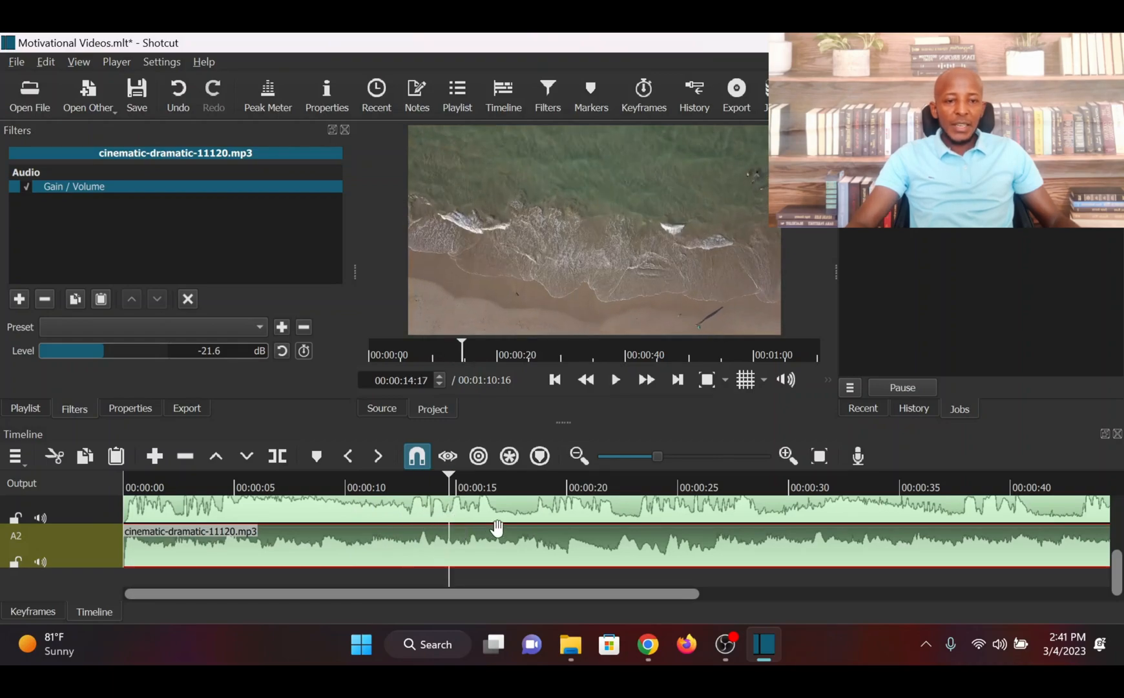
pyautogui.press('Left')
pyautogui.press('Left')
pyautogui.press('Left')
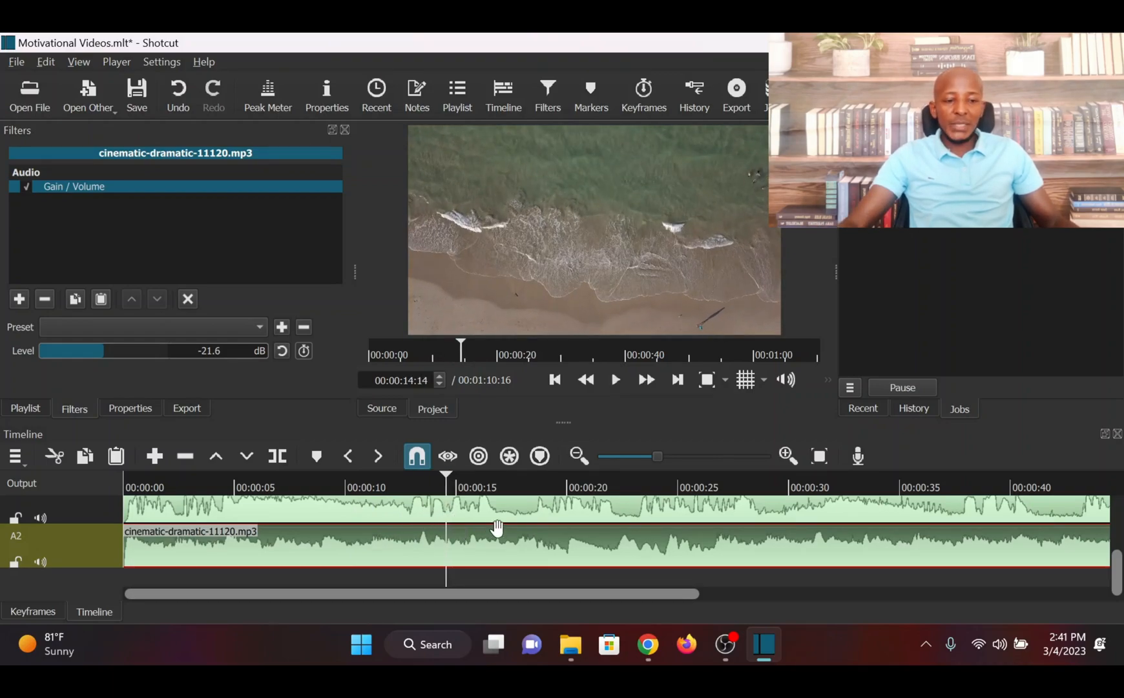